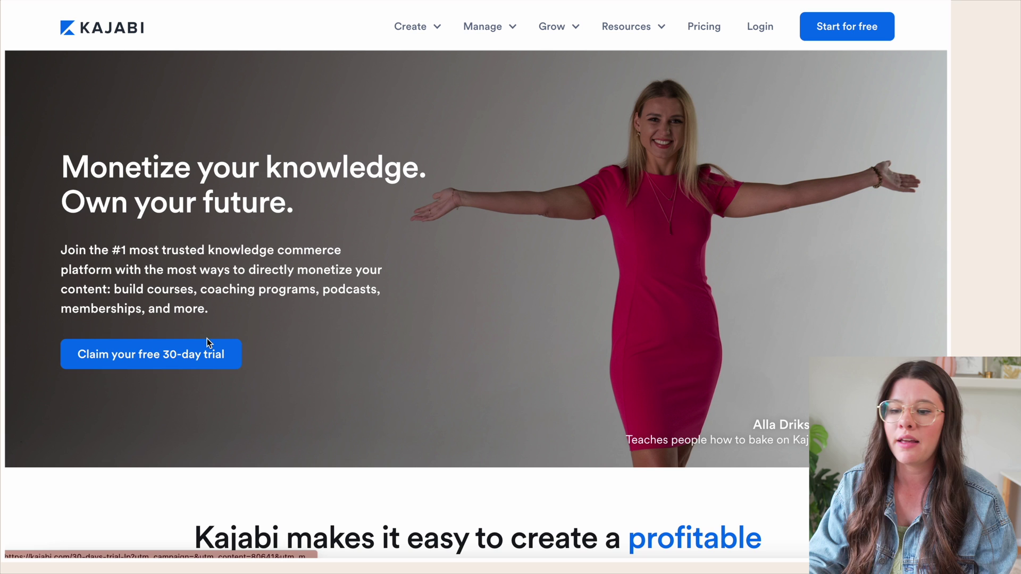
- Sign up for the free trial and start a new product of the Course type
click(851, 26)
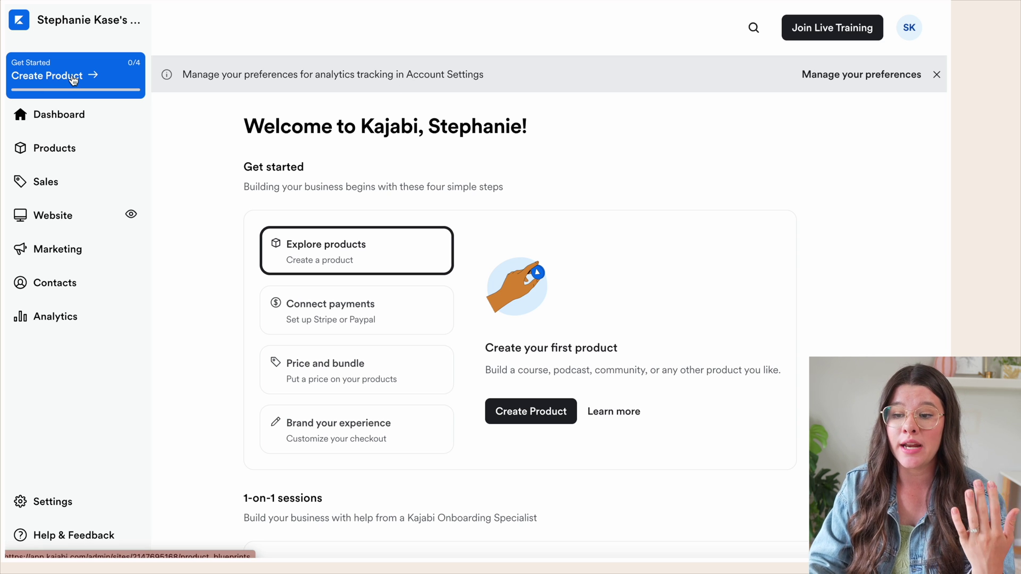
click(68, 153)
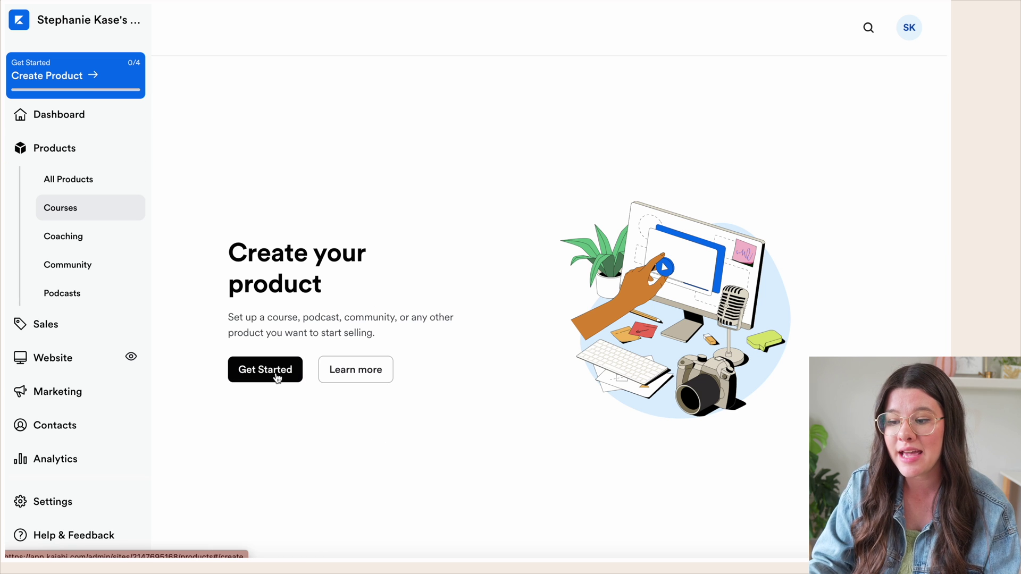
click(276, 375)
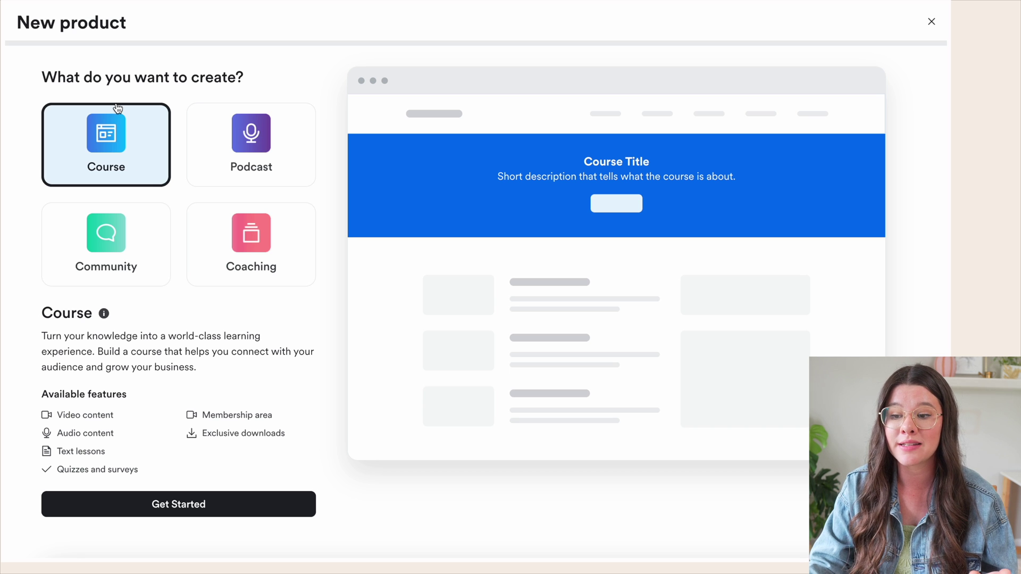
click(120, 149)
click(168, 502)
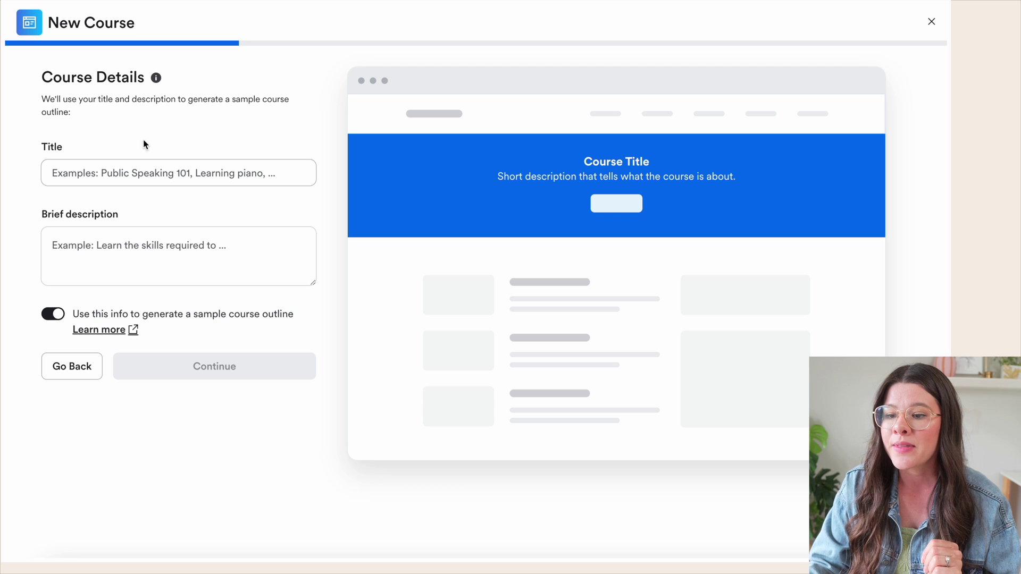
- Title the course "Example Course", turn off the sample course outline generation, and continue to the appearance settings
click(111, 166)
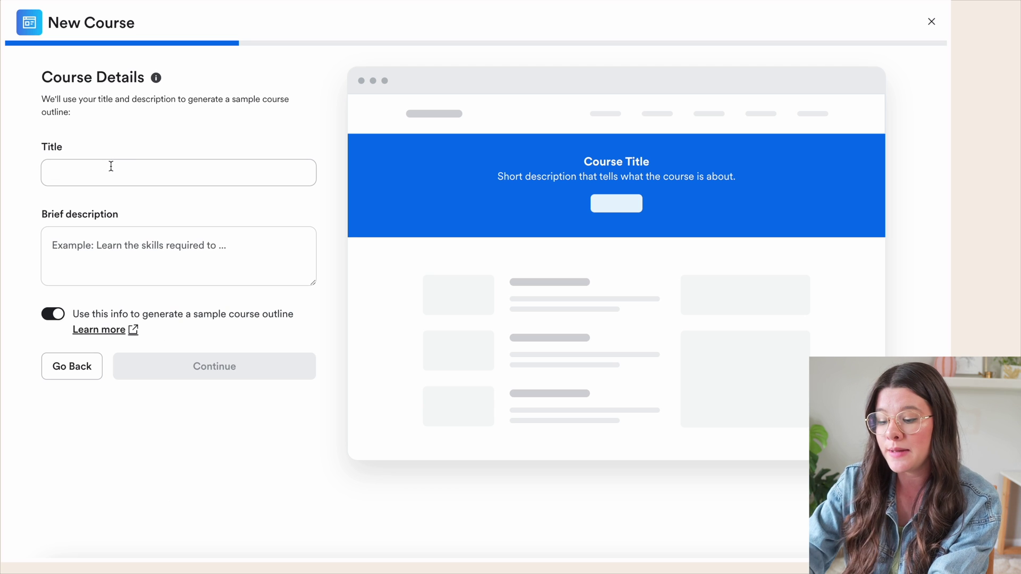
text(Example Course)
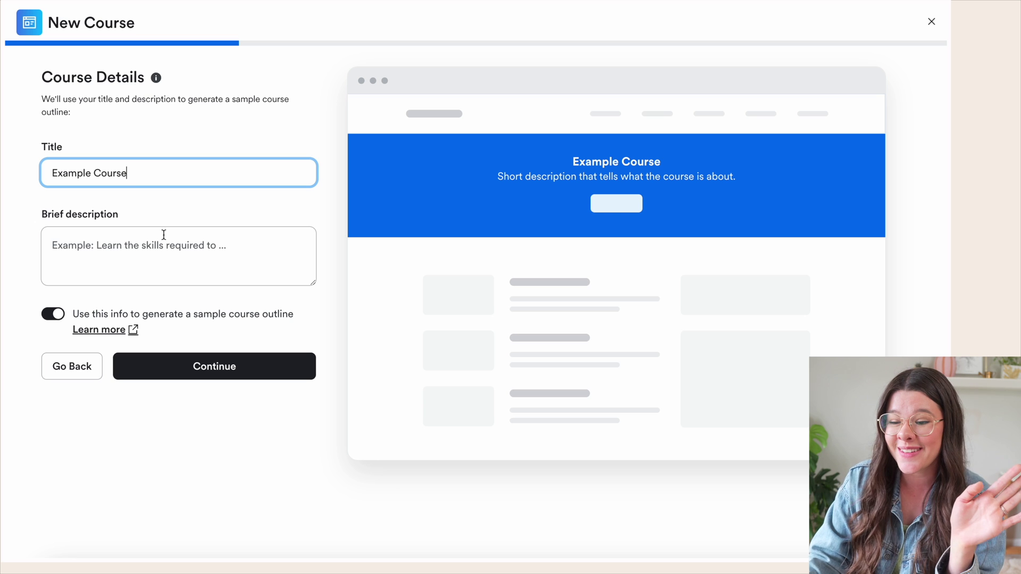
click(77, 315)
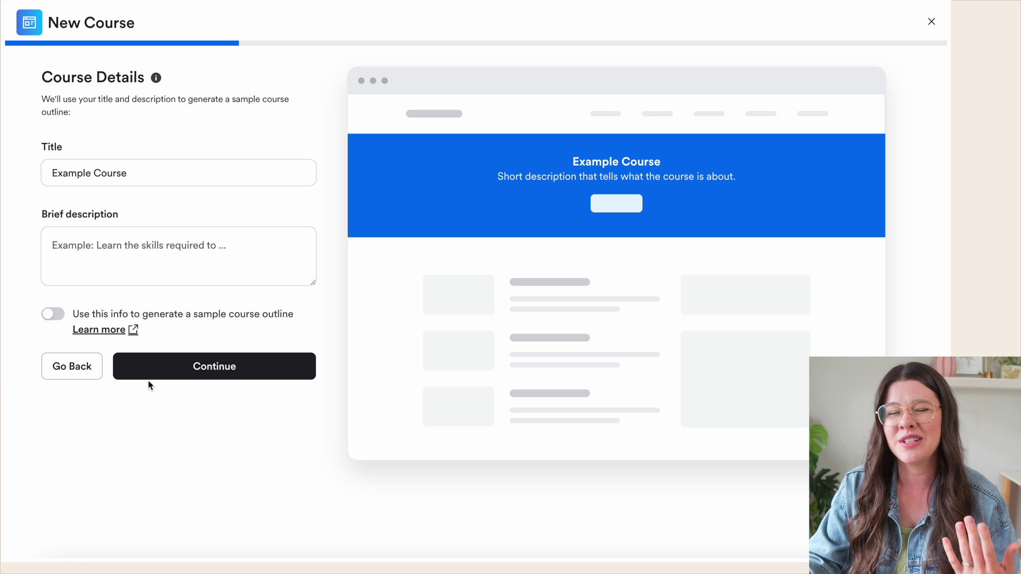
click(214, 367)
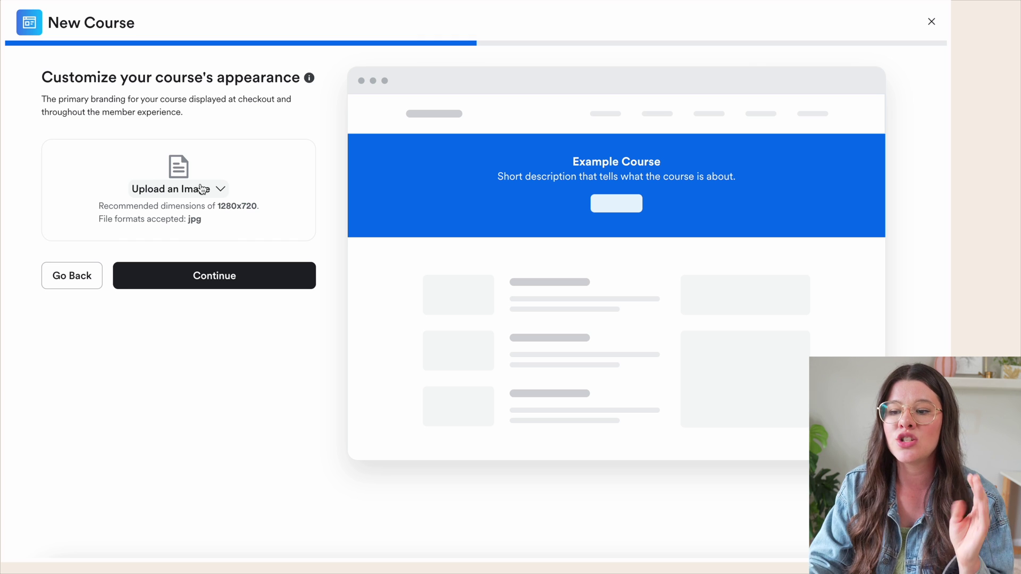
- Continue without a course image, compare the Free and Paid pricing options, and skip pricing to finish creating the course
click(227, 276)
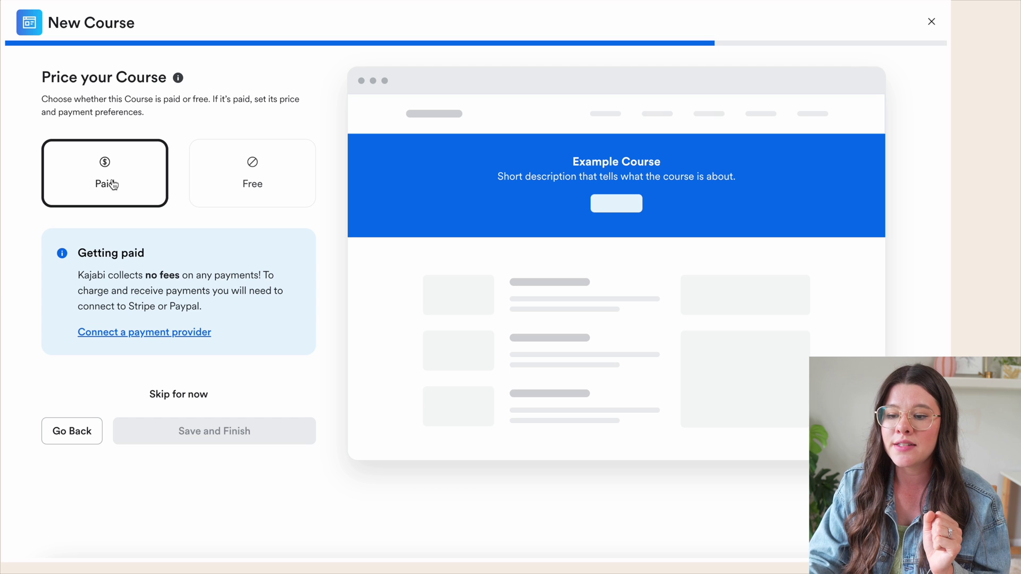
click(229, 189)
click(125, 191)
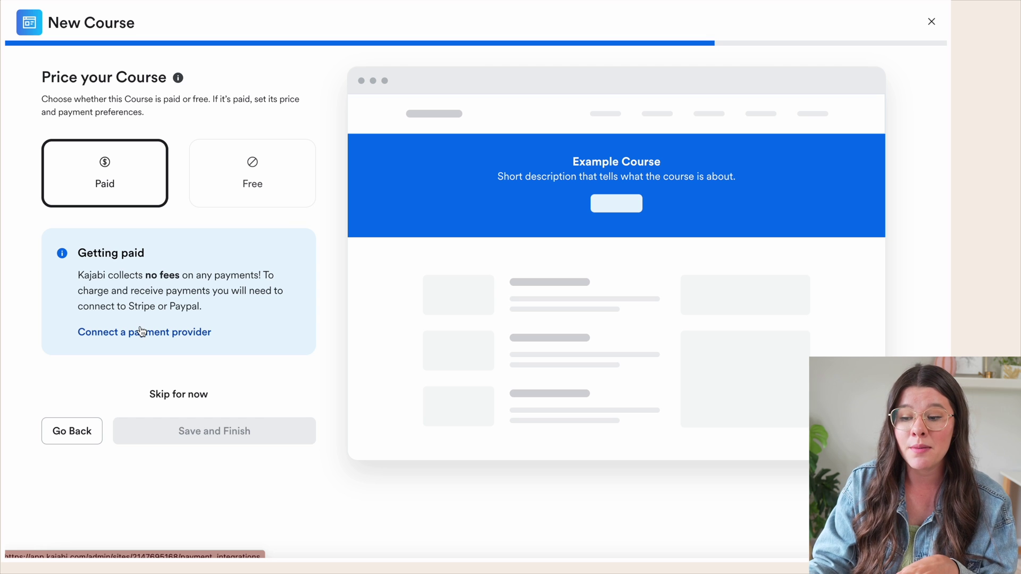
click(177, 395)
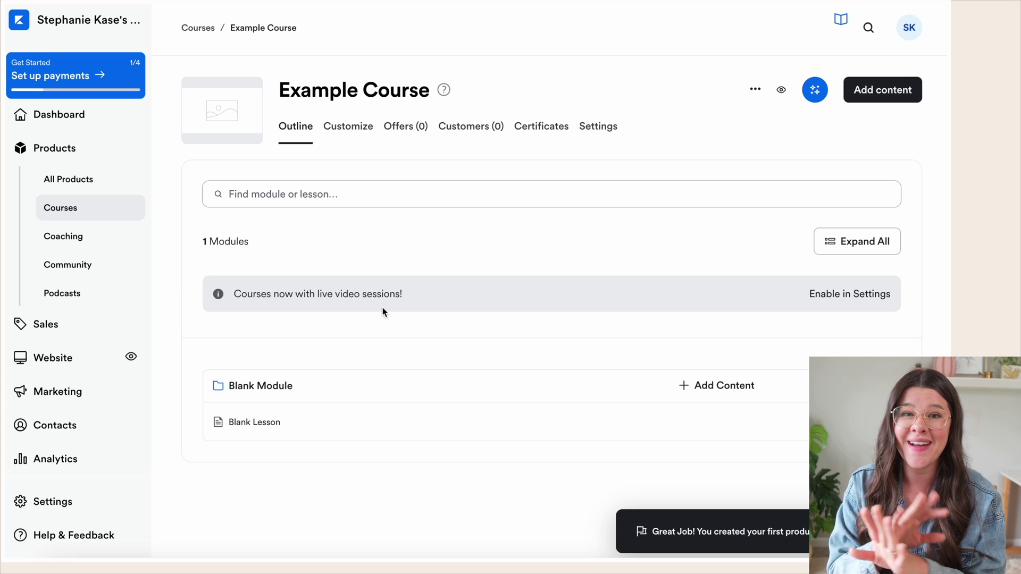
- Review the publishing status options available for Blank Module and Blank Lesson in the course outline
mouse_move(267, 396)
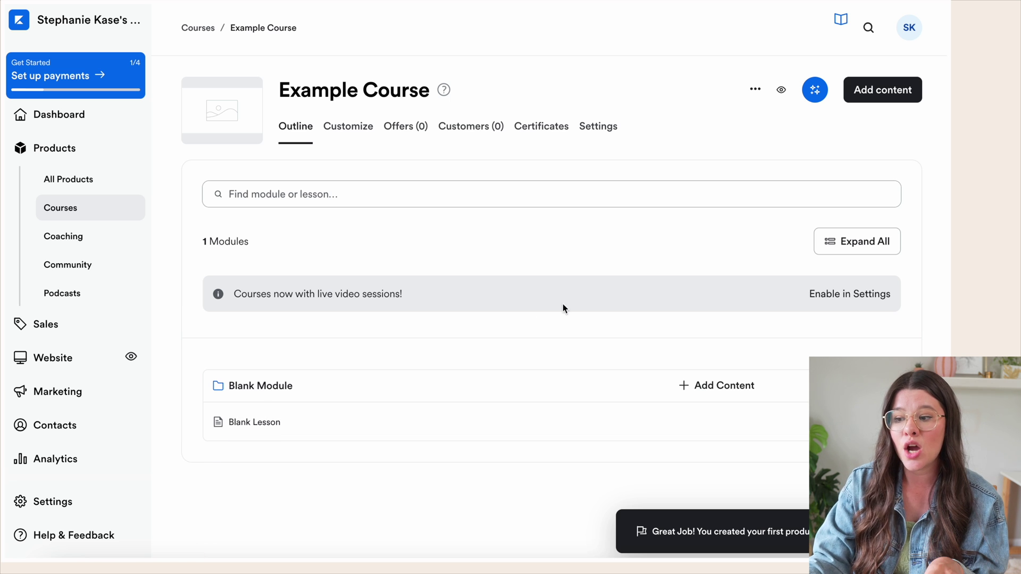
click(816, 383)
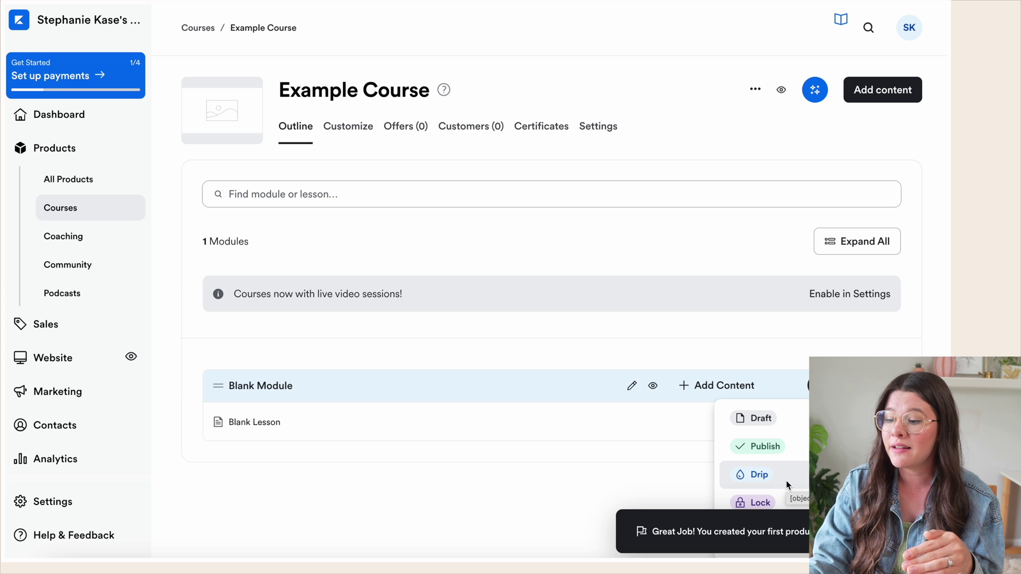
click(574, 476)
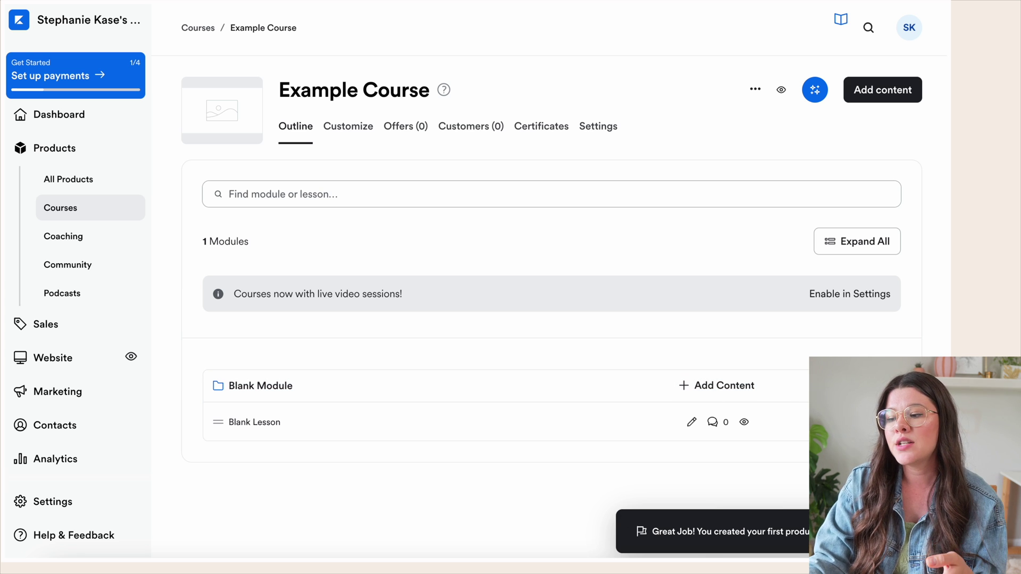
click(819, 421)
click(614, 468)
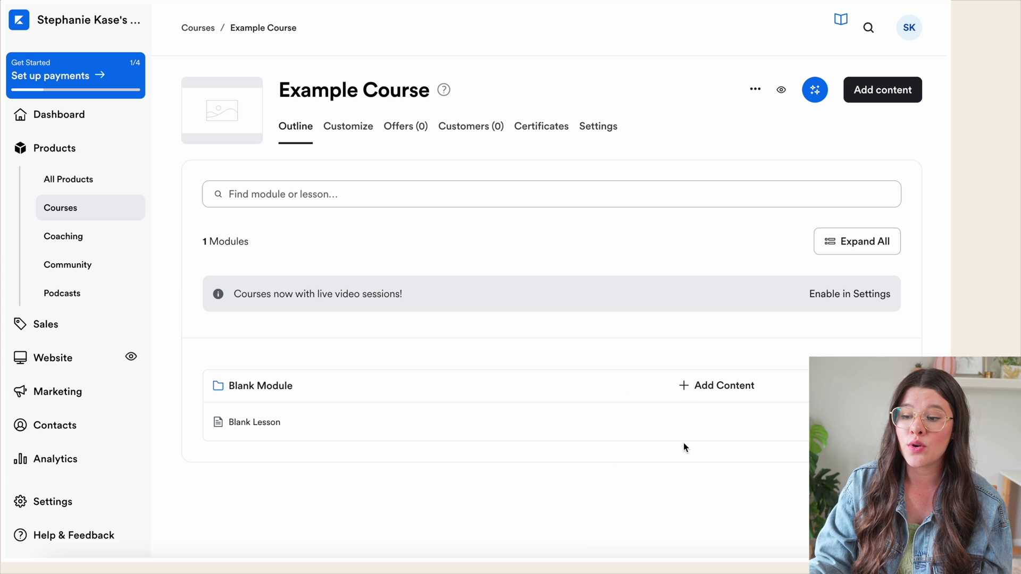
- Check which types of content can be added inside Blank Module
mouse_move(705, 414)
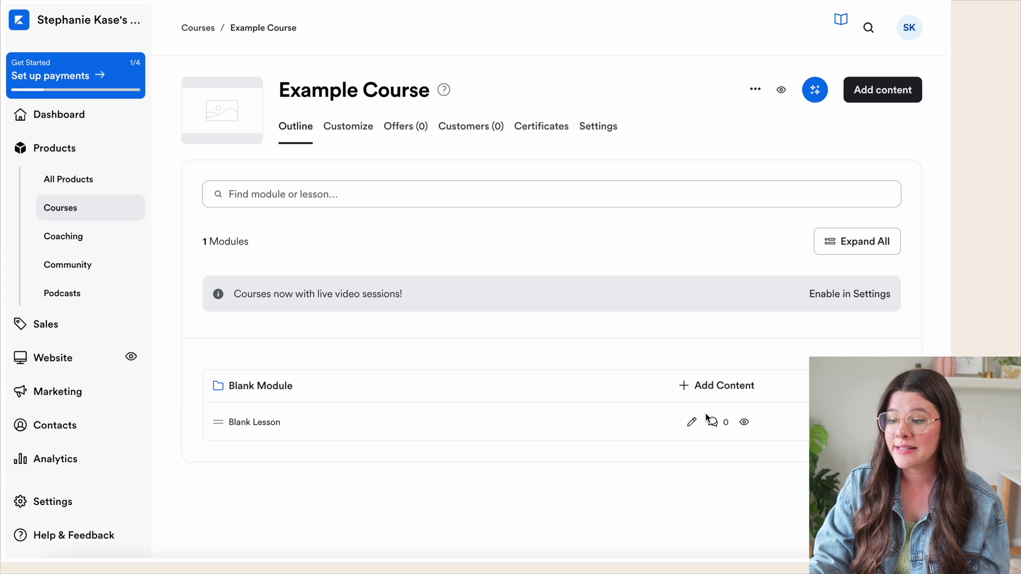
click(712, 384)
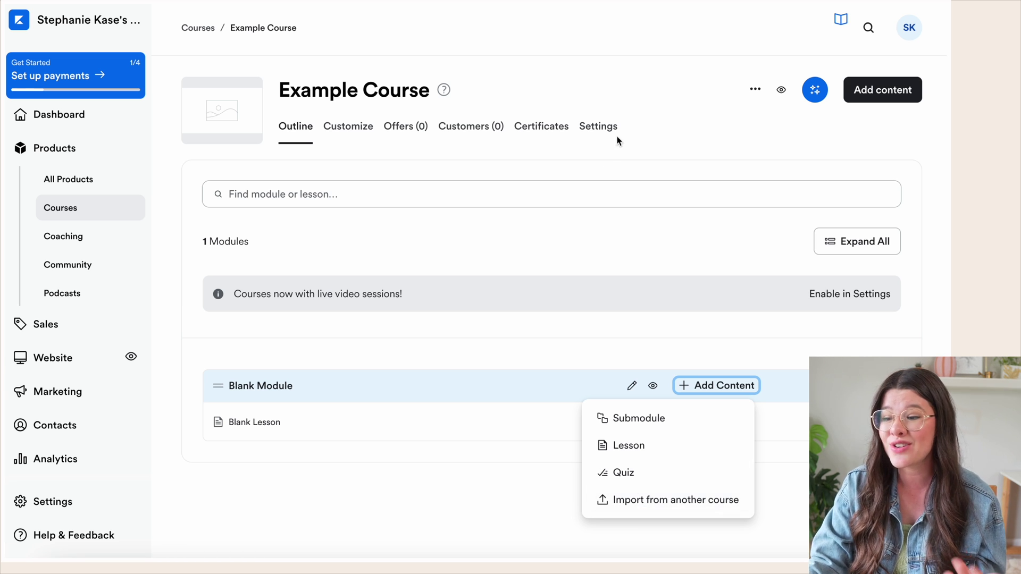
click(538, 236)
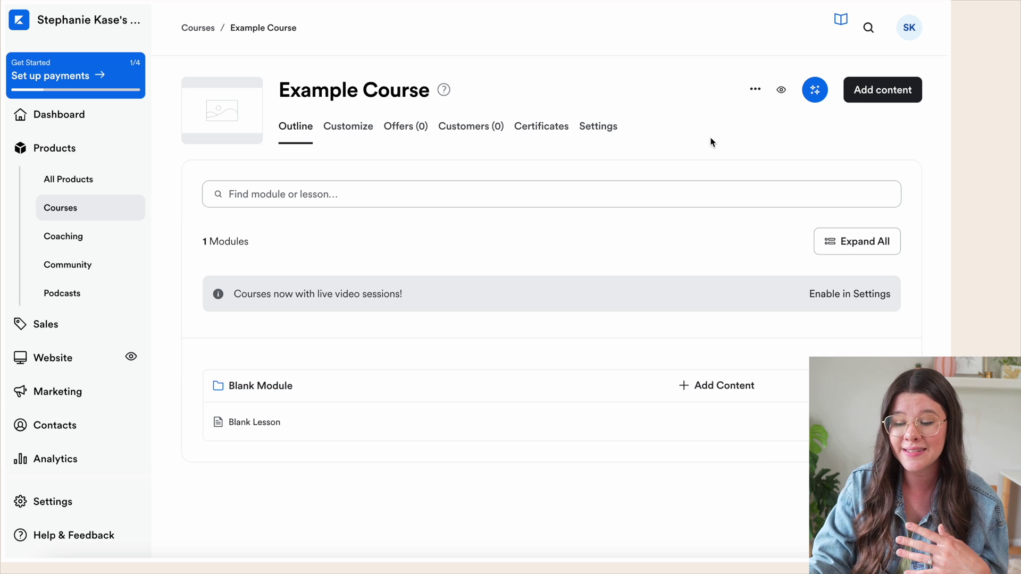
- Add a new module titled "Module 1" to the course, leaving its description and image empty
click(893, 89)
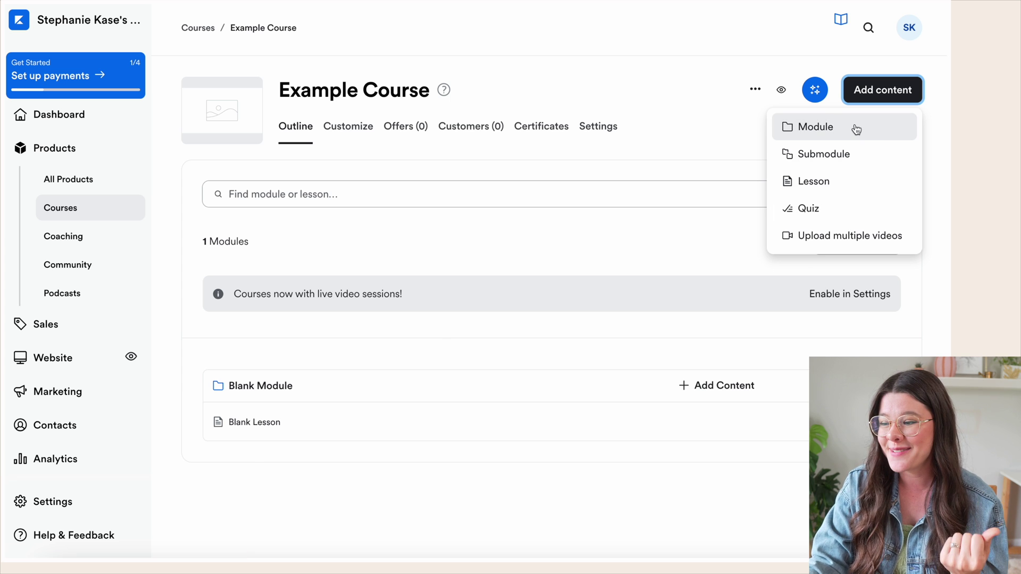
click(825, 126)
click(495, 139)
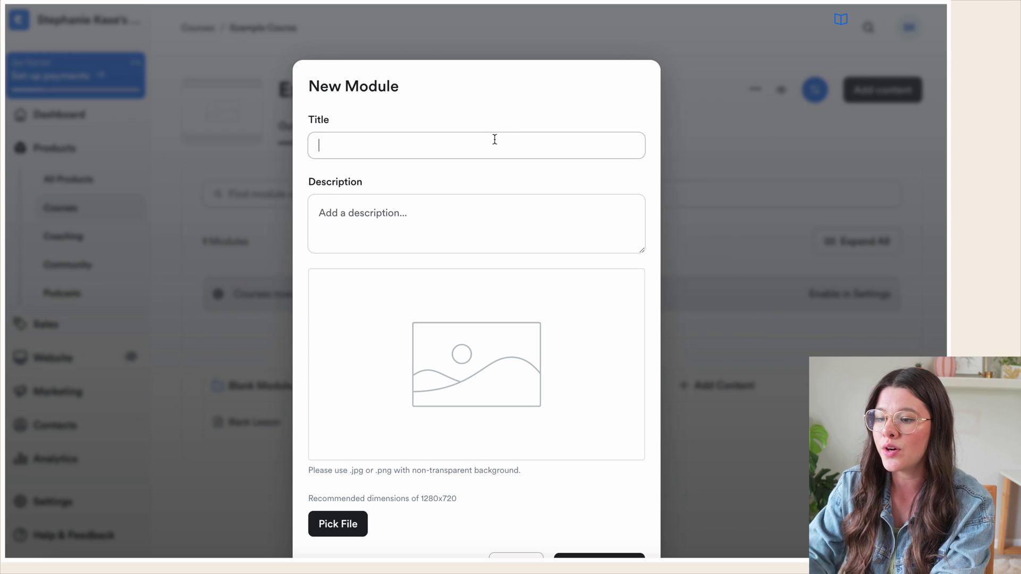
text(Module 1)
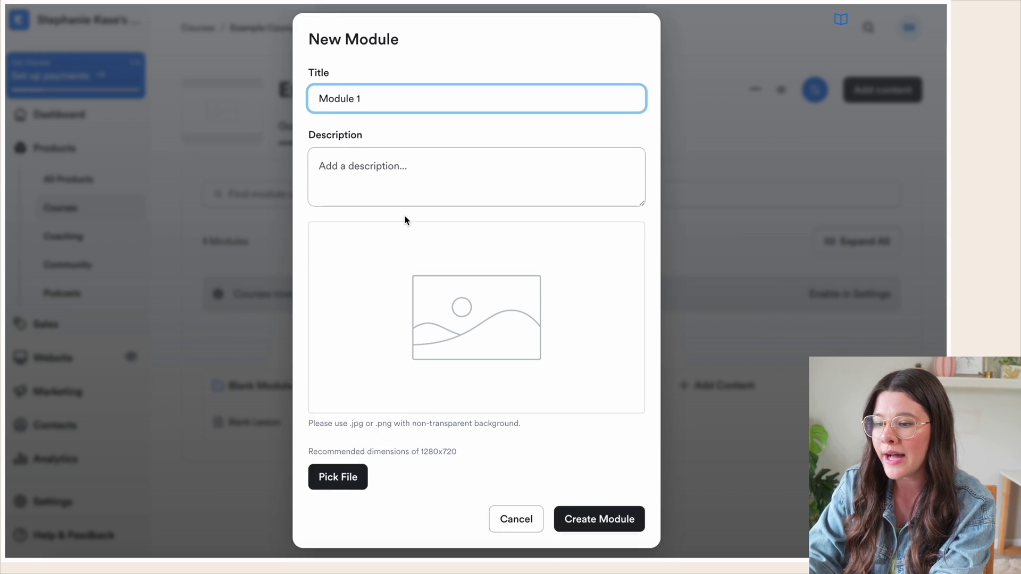
click(381, 182)
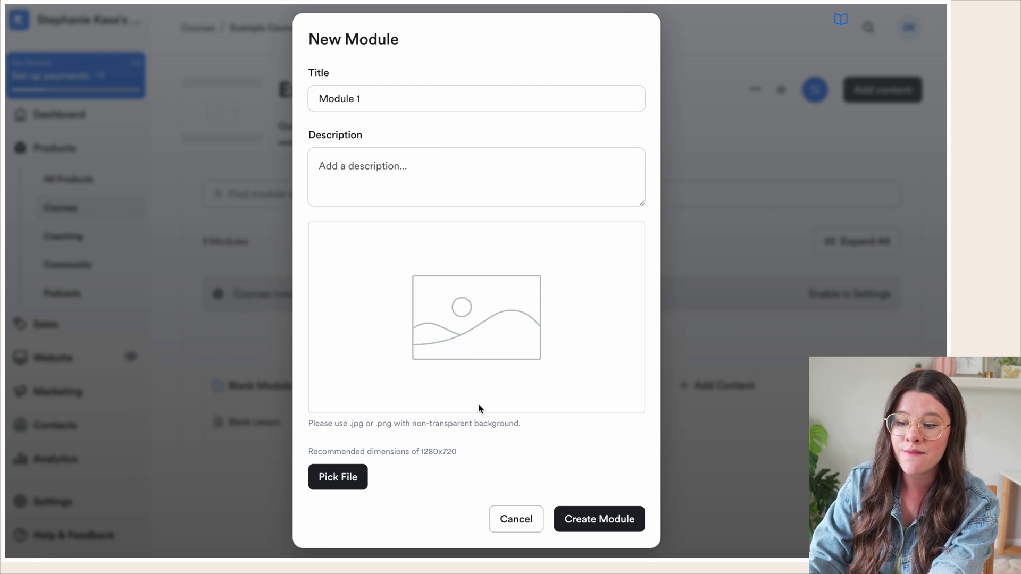
click(564, 513)
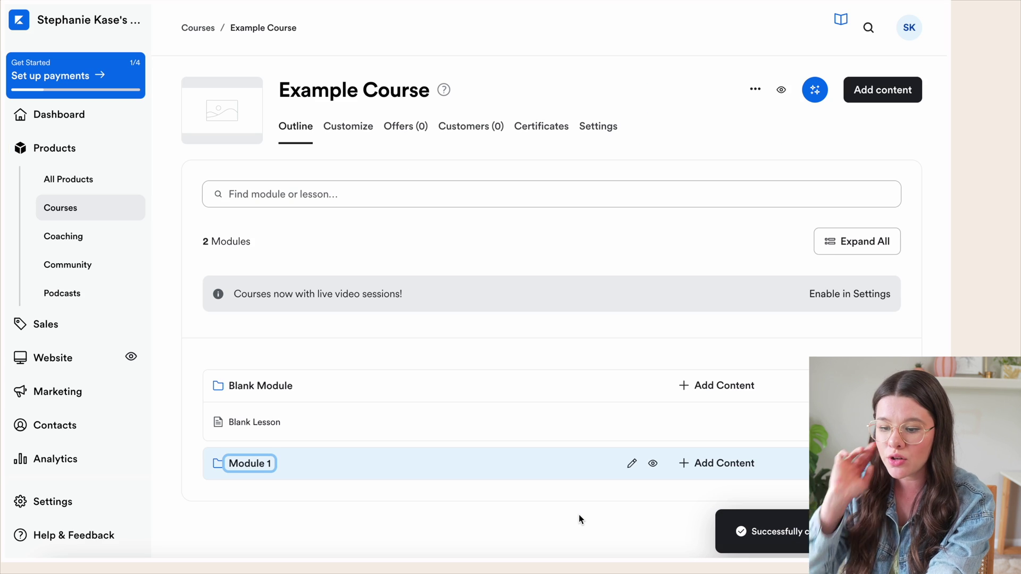
- Create a lesson titled "Lesson 1" inside Module 1
click(715, 459)
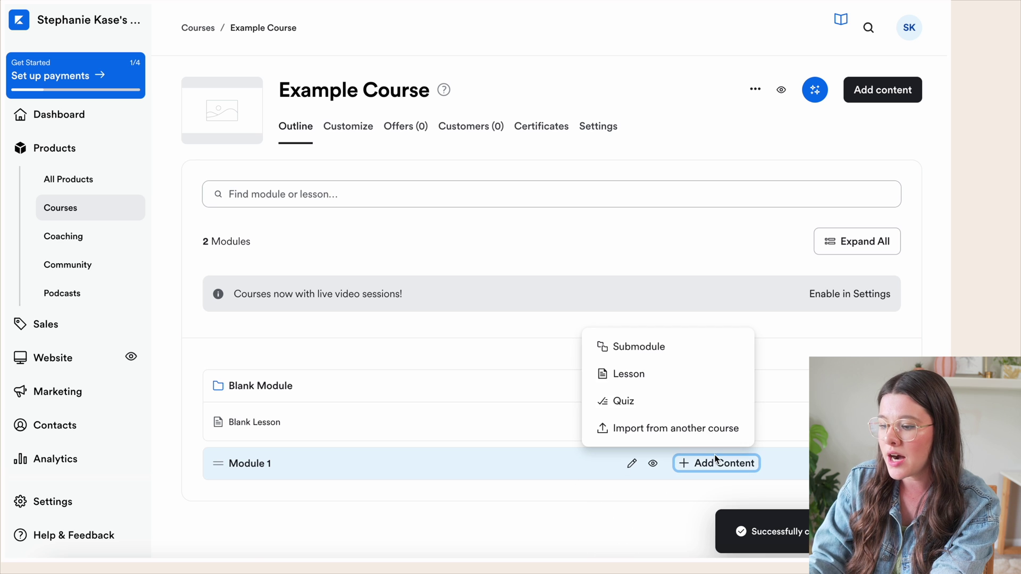
click(629, 373)
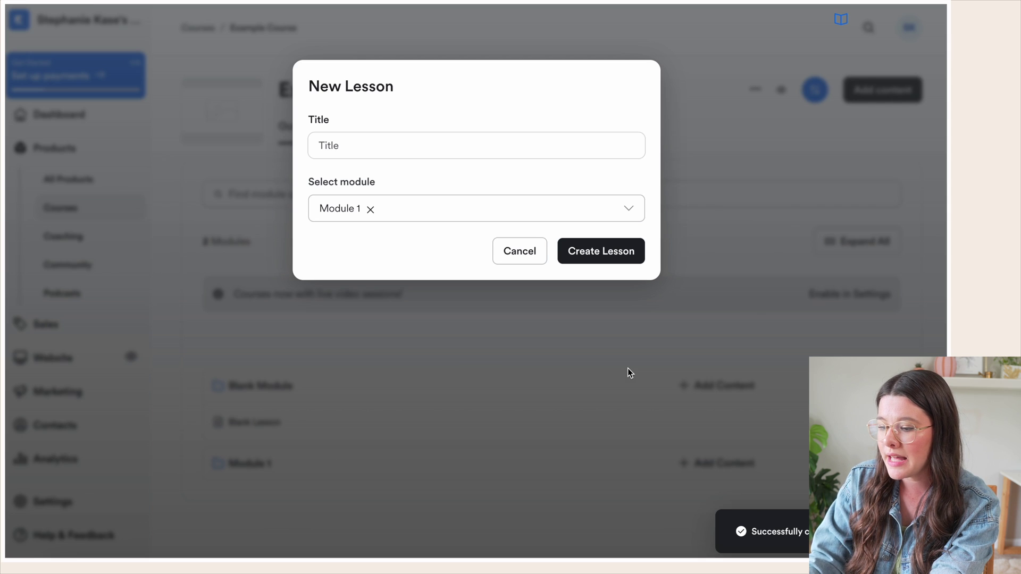
click(358, 148)
text(Lesson 1)
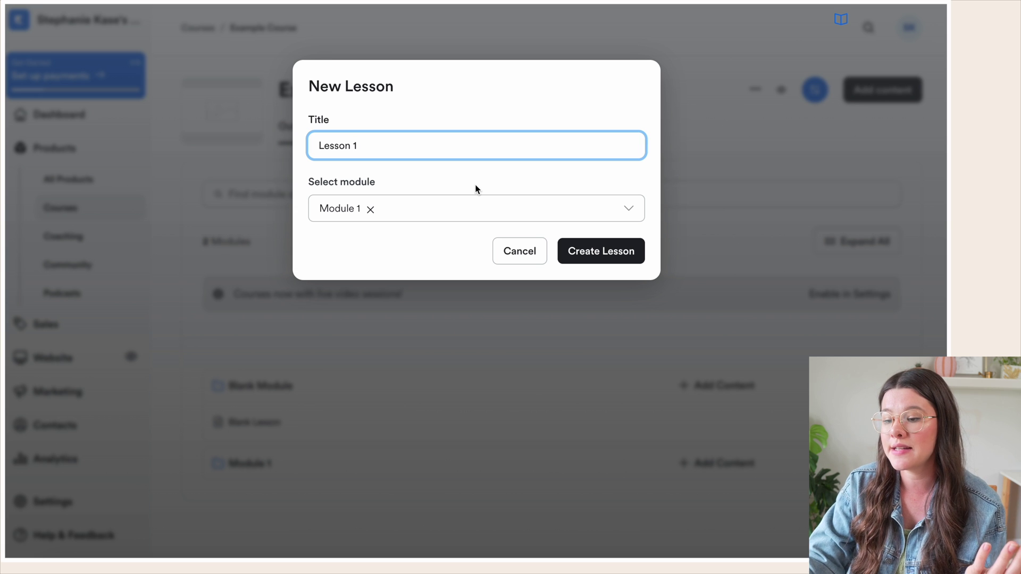
click(588, 252)
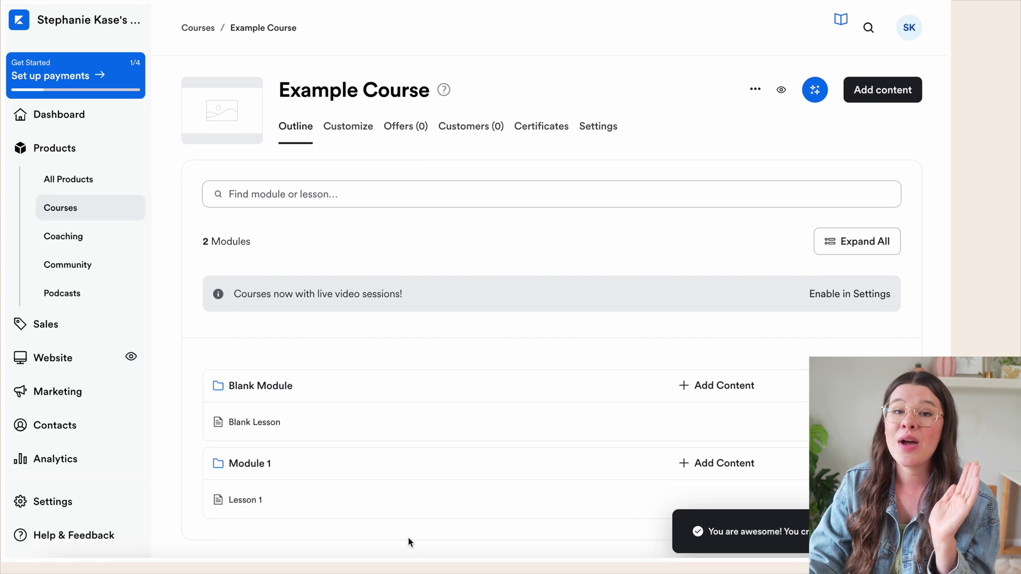
- Open Lesson 1 for editing and dismiss the Lesson Expander promotion
click(244, 501)
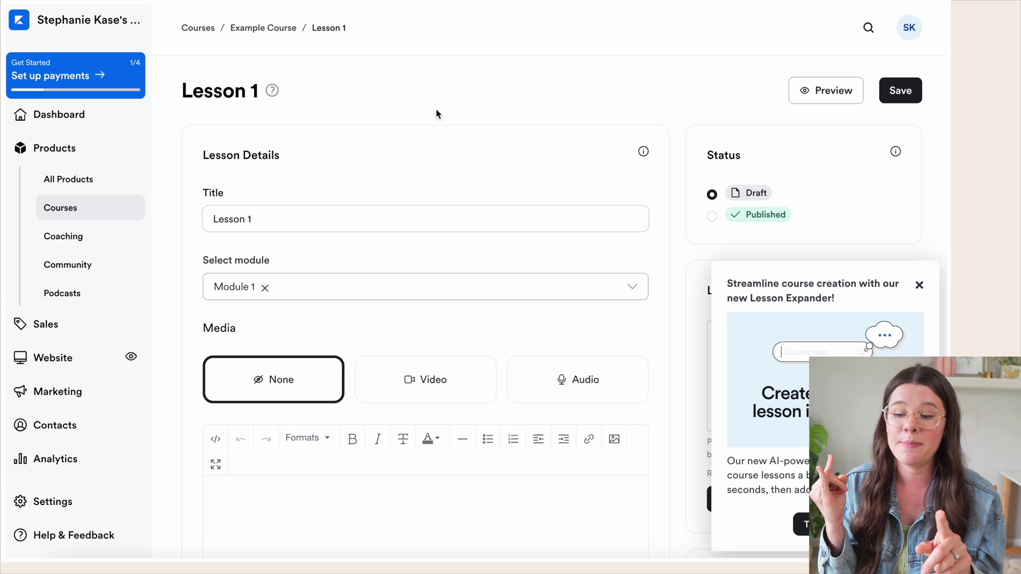
scroll(436, 110, down, 3)
click(919, 285)
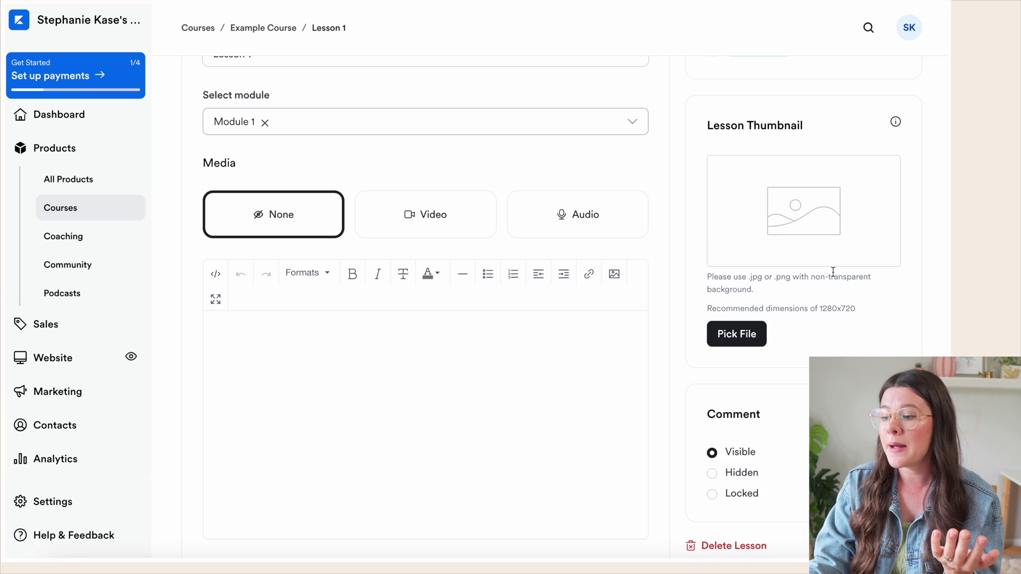
- Examine the lesson's editing options, including its status, thumbnail, comment setting, text body and title
scroll(713, 245, up, 3)
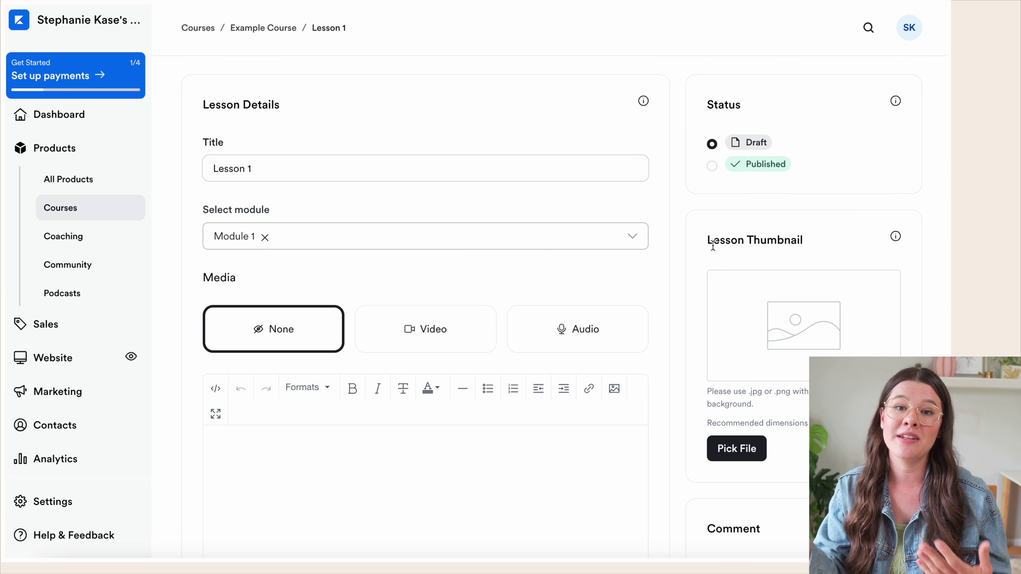
scroll(713, 245, down, 3)
click(320, 289)
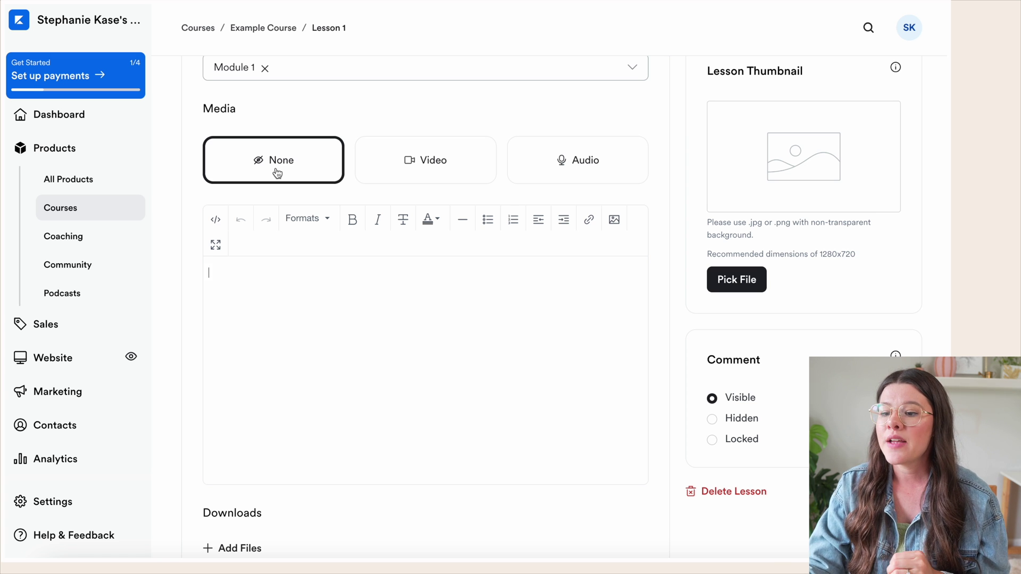
scroll(276, 170, up, 4)
scroll(307, 202, down, 1)
drag(260, 157, 202, 159)
click(255, 155)
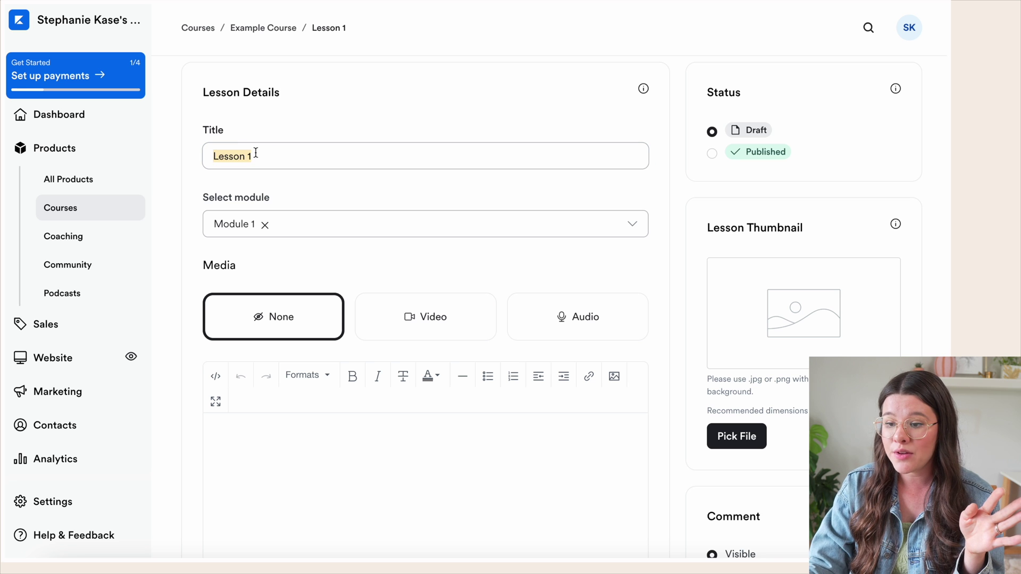
- Compare the Video and Audio media options for Lesson 1 and set its media type to Video
click(431, 318)
scroll(429, 317, down, 1)
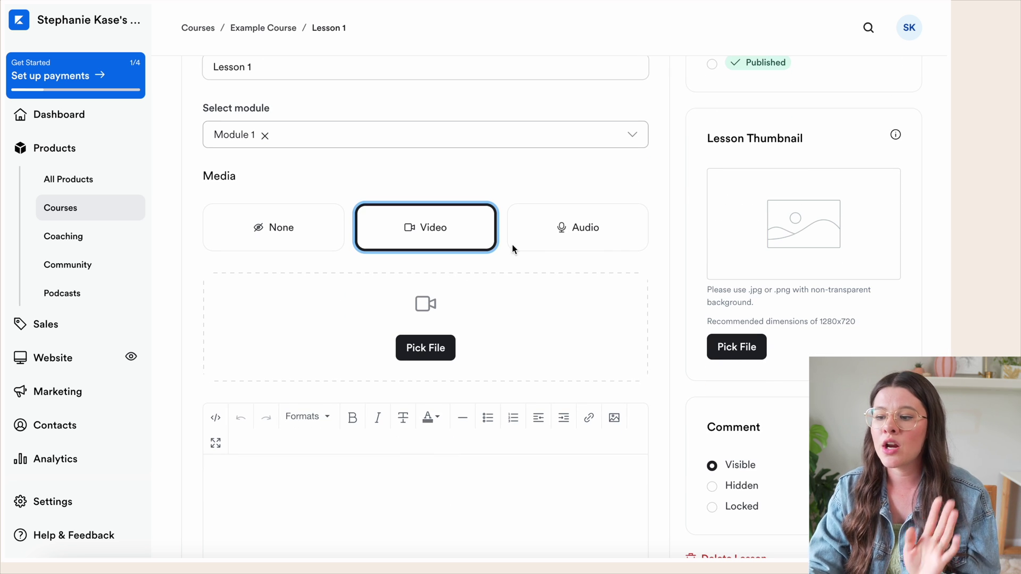
click(575, 226)
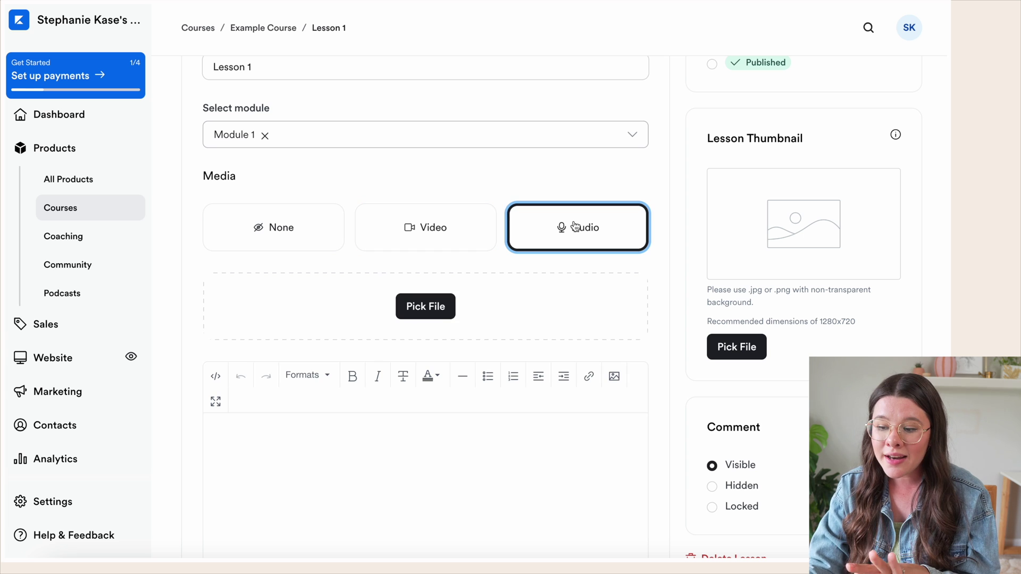
click(466, 237)
scroll(464, 234, down, 4)
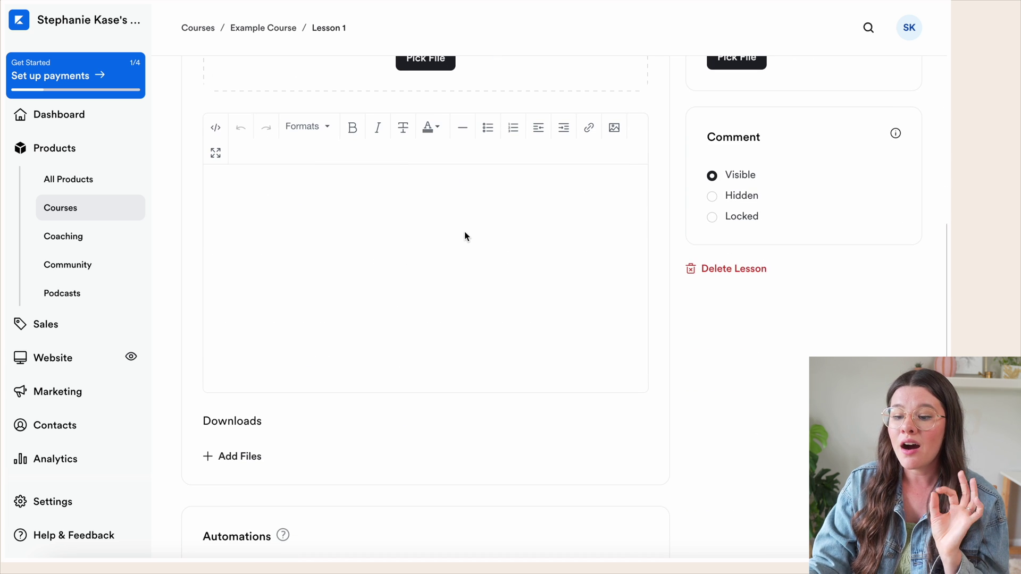
- Check the lesson's Downloads section and its file upload sources, closing the upload dialog without adding a file
scroll(463, 237, down, 2)
scroll(274, 343, up, 5)
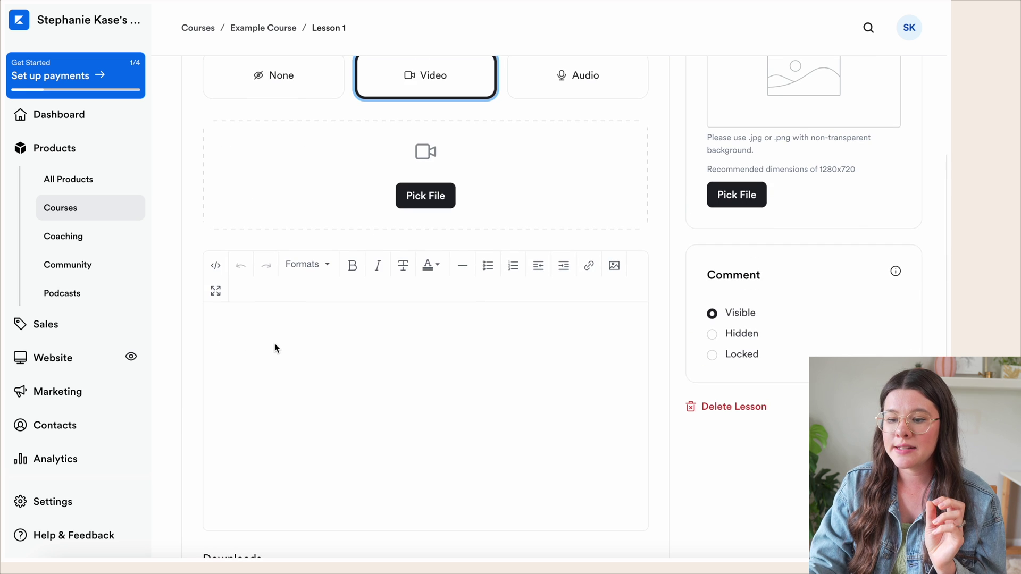
scroll(355, 389, down, 4)
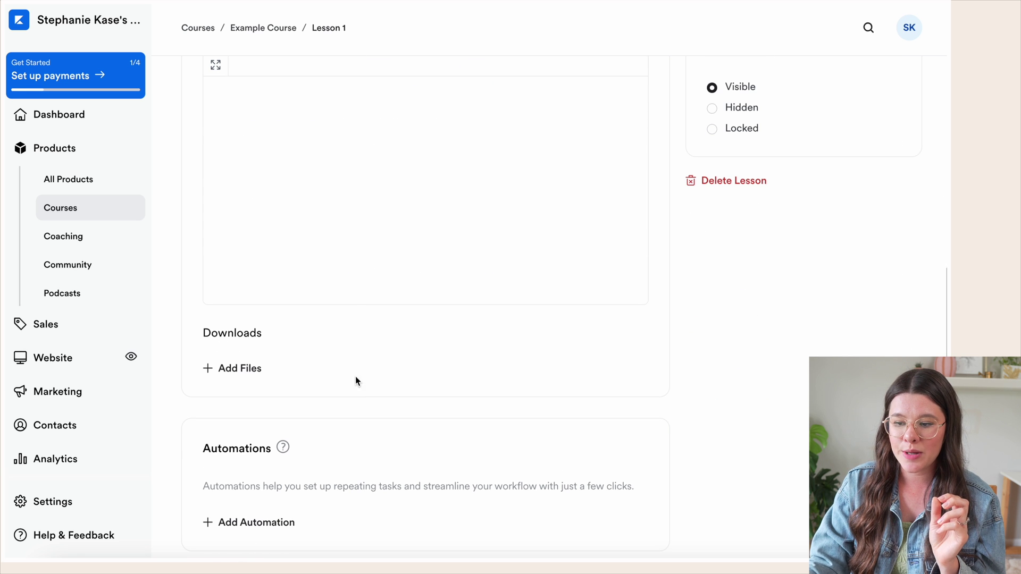
click(239, 367)
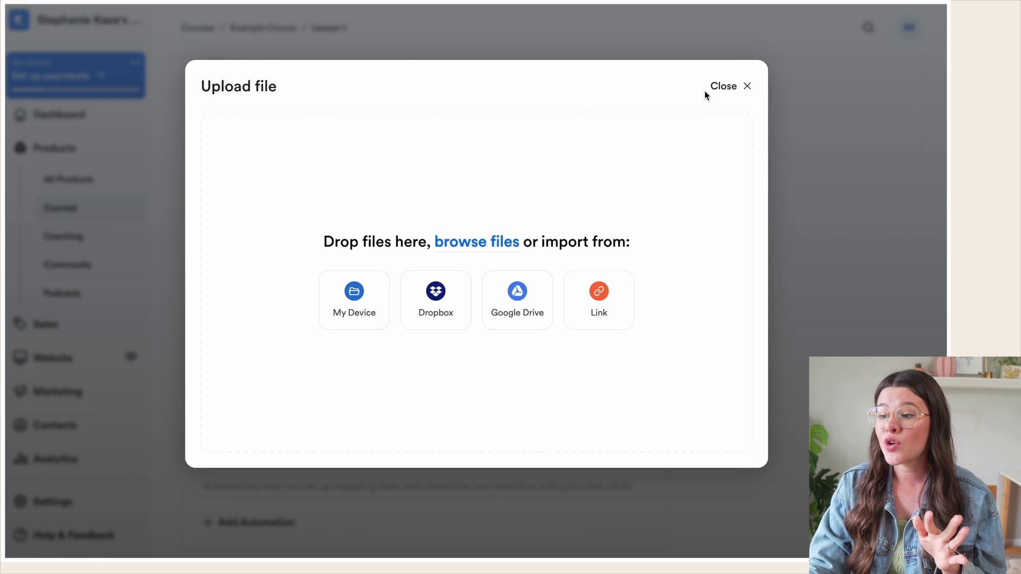
click(720, 86)
scroll(526, 250, up, 5)
scroll(526, 248, down, 1)
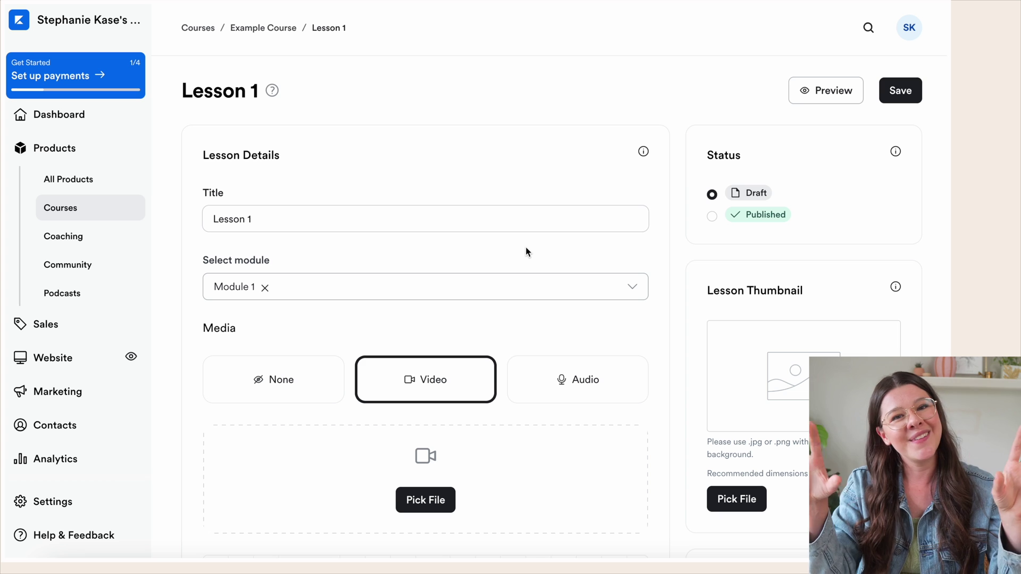
- Review Lesson 1's content and Automations section, and save the lesson as a draft
scroll(526, 250, down, 10)
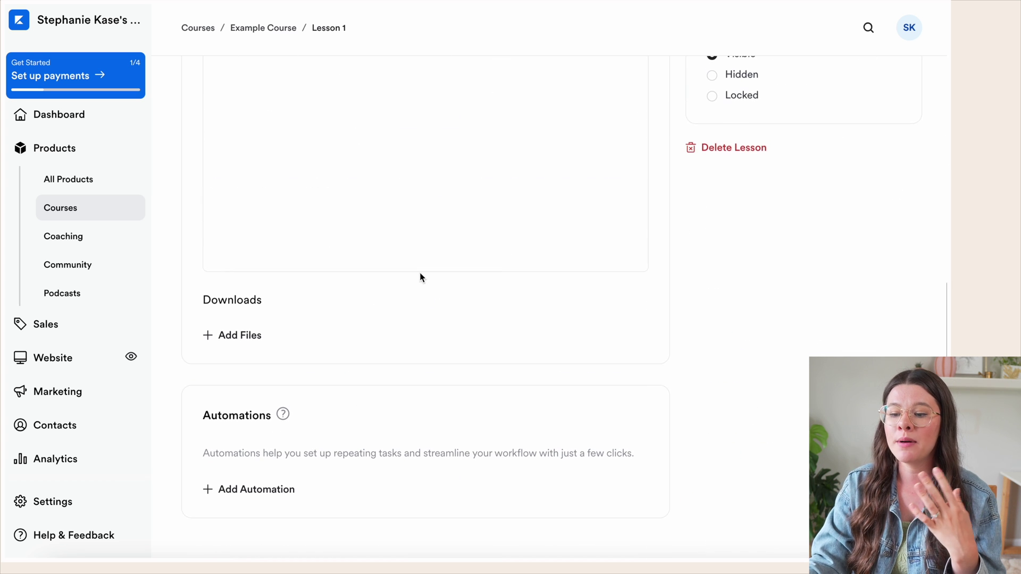
scroll(228, 340, up, 10)
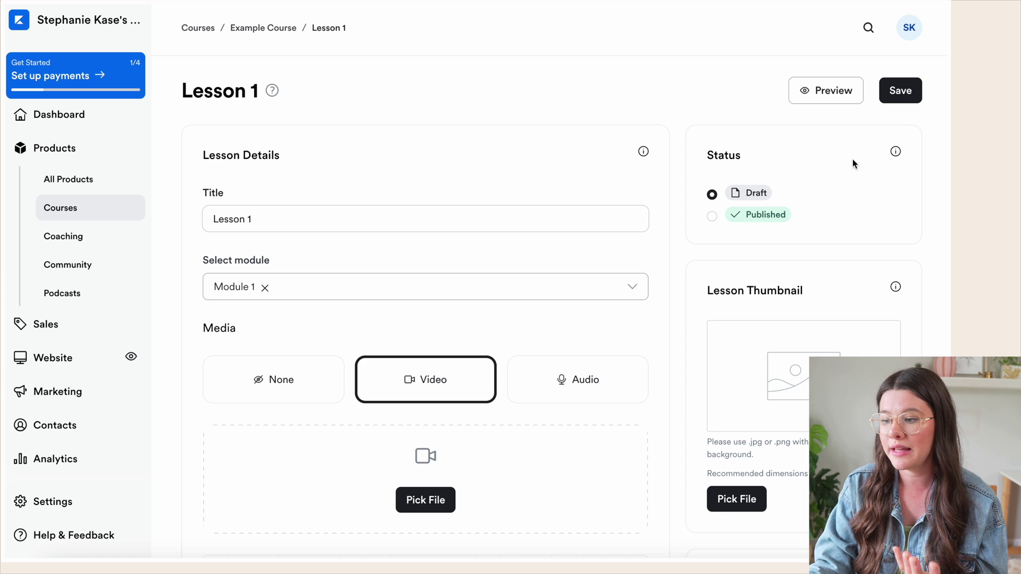
click(900, 91)
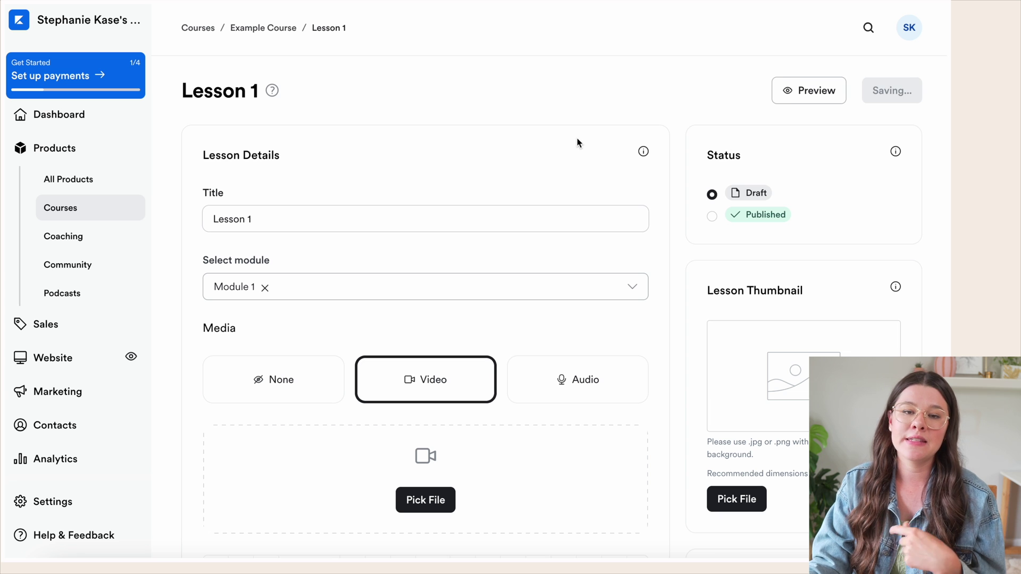
- Look over Lesson 1's status and comment options, and return to the Example Course outline
scroll(709, 145, down, 1)
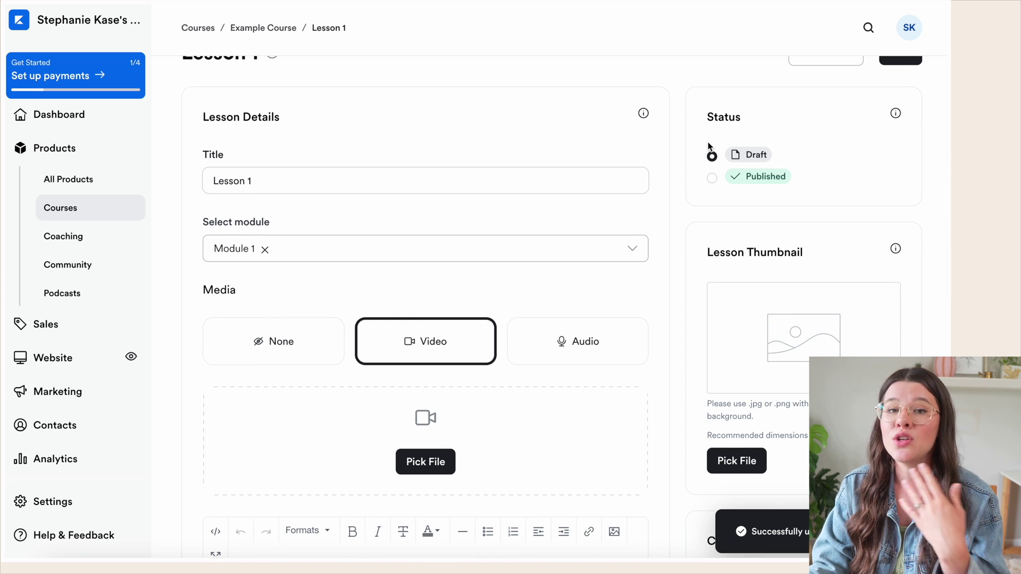
scroll(710, 144, up, 1)
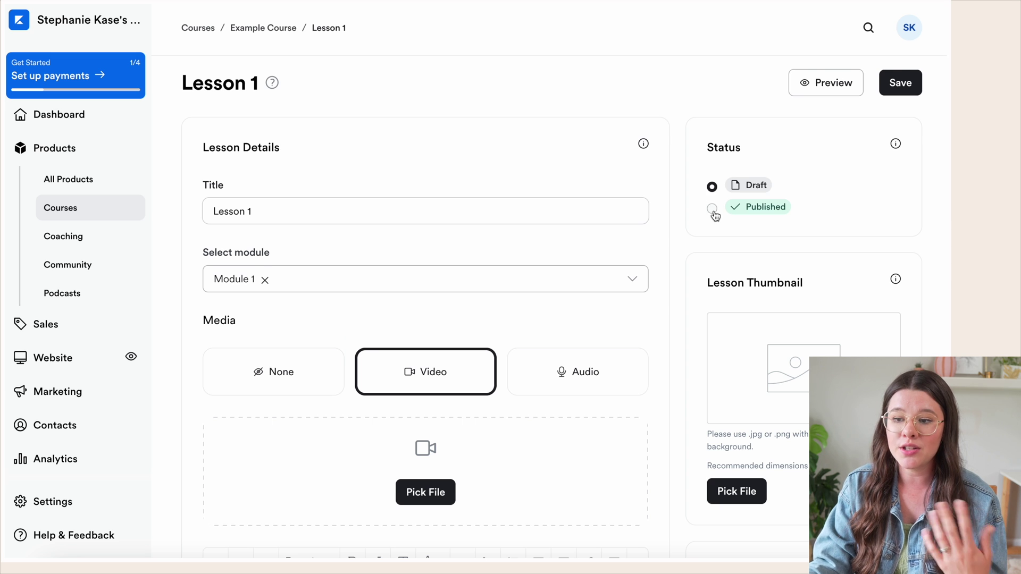
scroll(278, 87, down, 10)
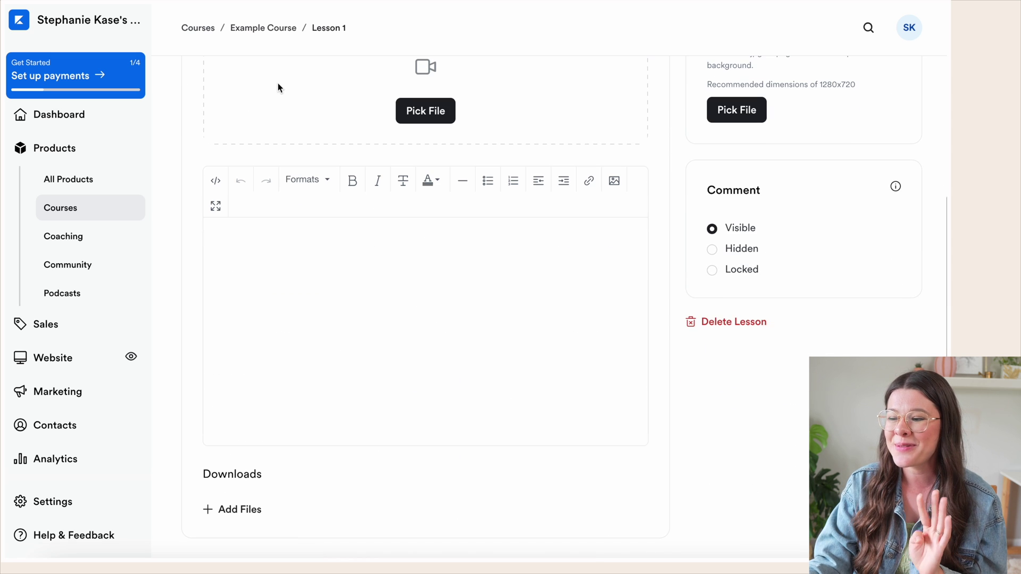
scroll(278, 83, up, 10)
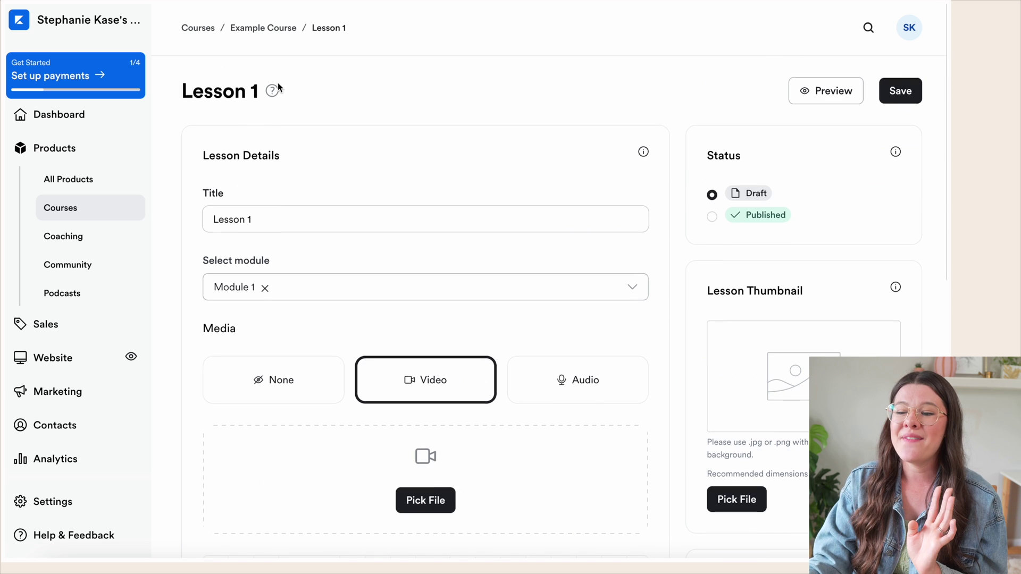
click(266, 32)
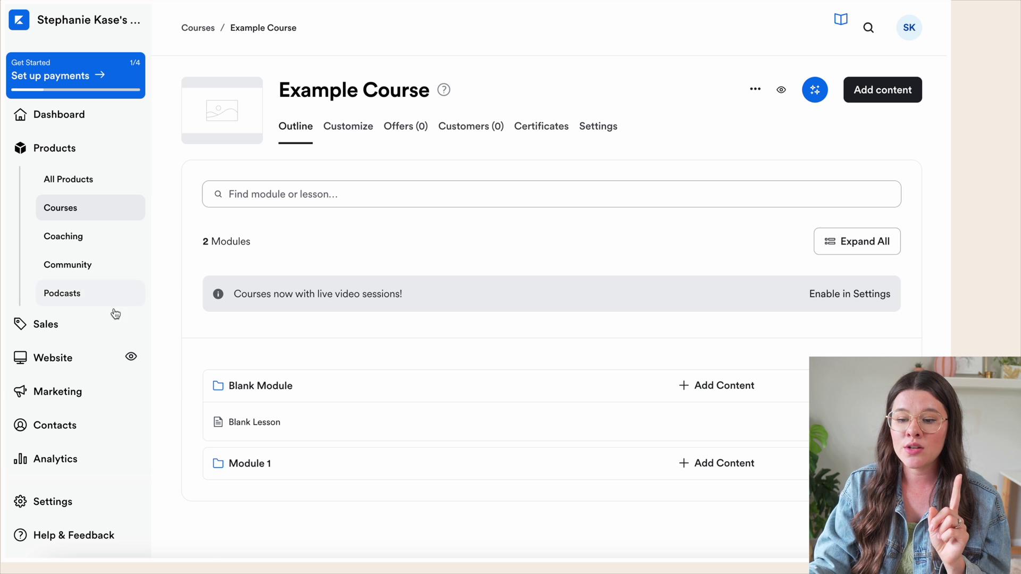
- Start a new sales offer titled "Example Course Offer" and include the Example Course product in it
click(58, 330)
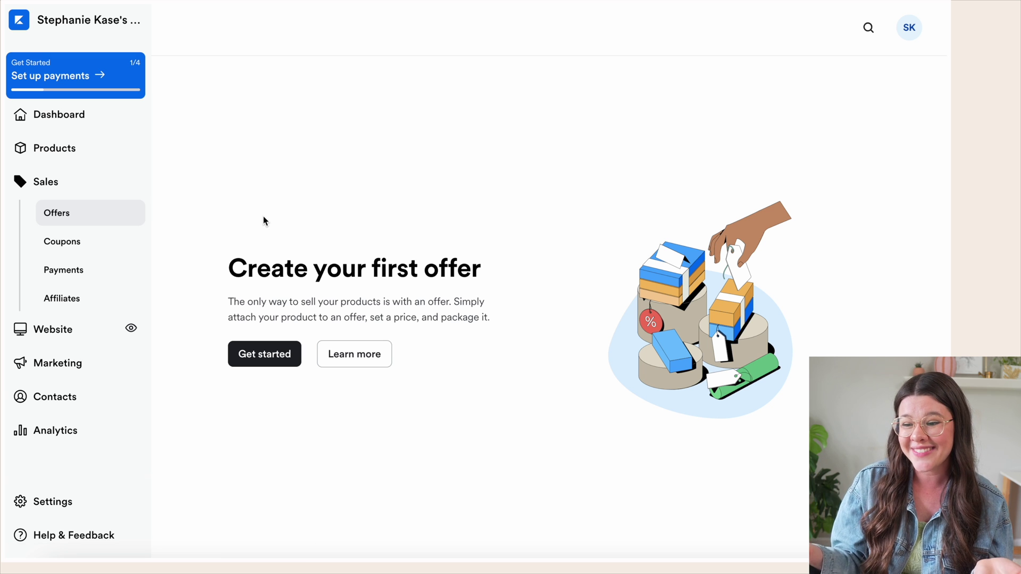
click(272, 356)
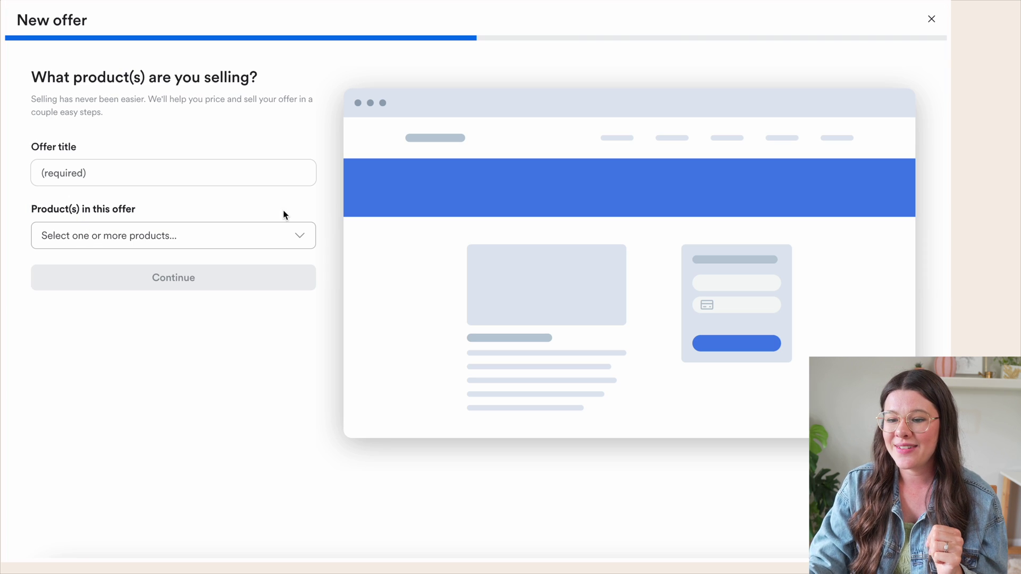
click(152, 172)
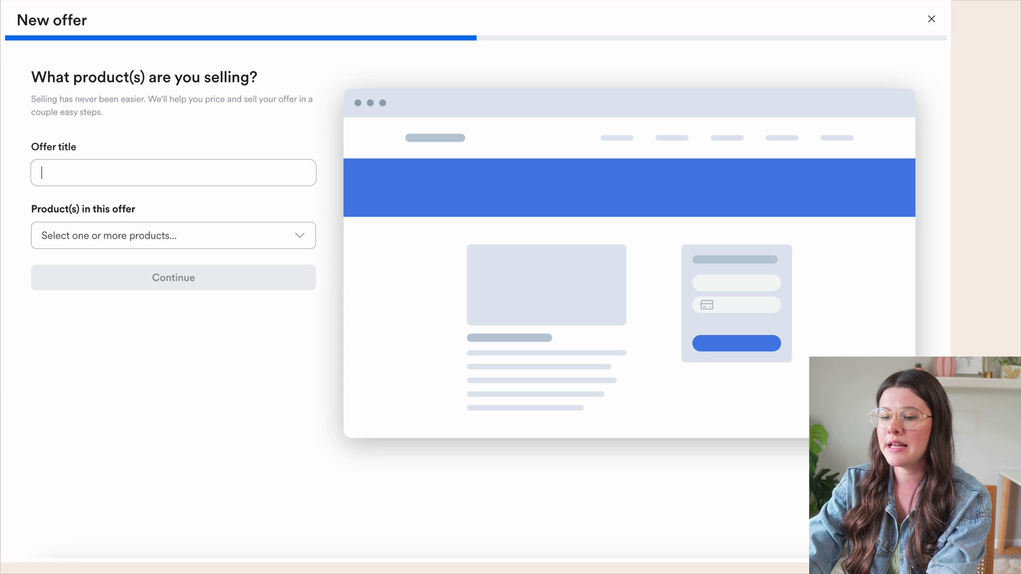
text(Example Course Offer)
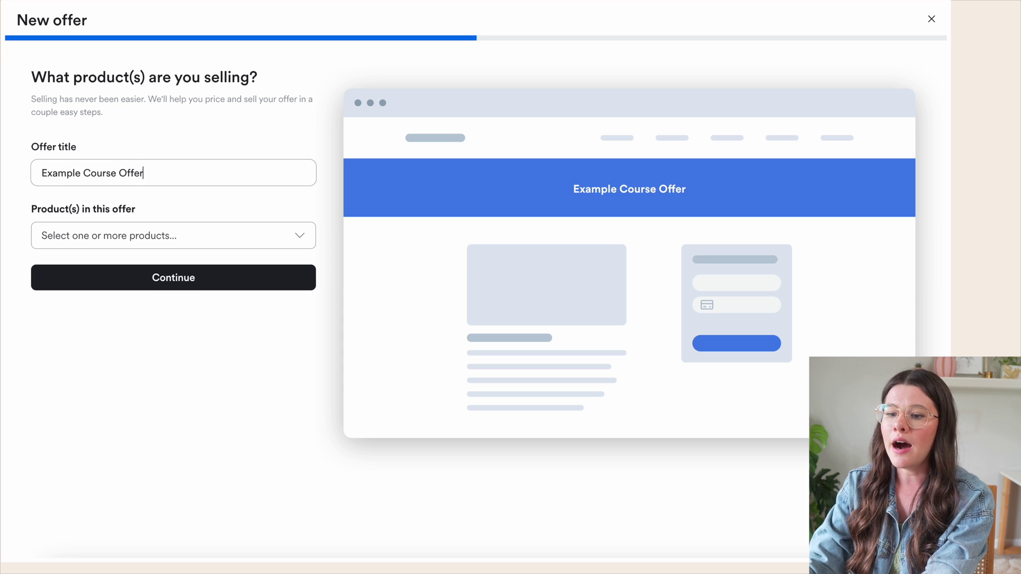
click(122, 238)
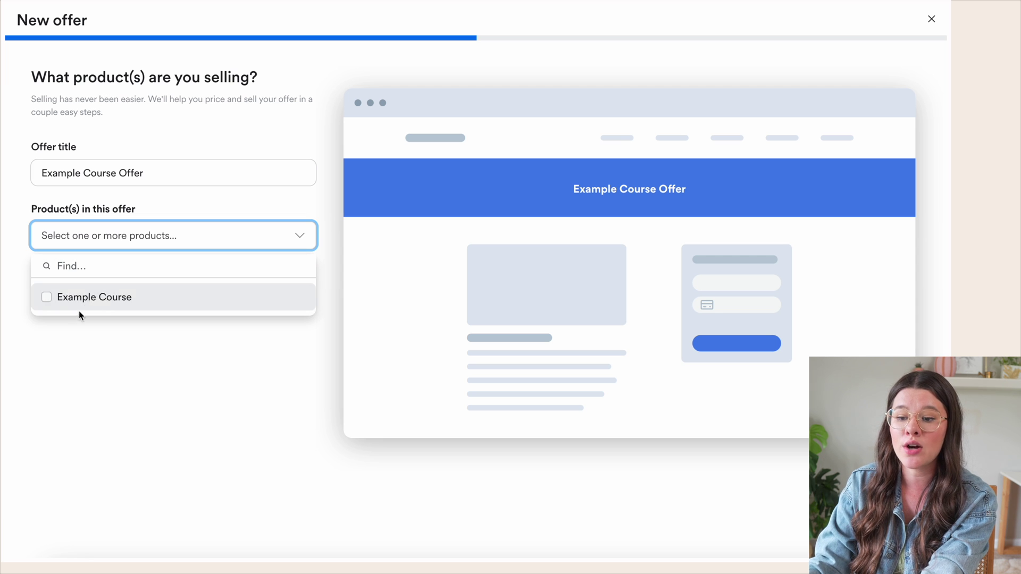
click(50, 301)
click(104, 432)
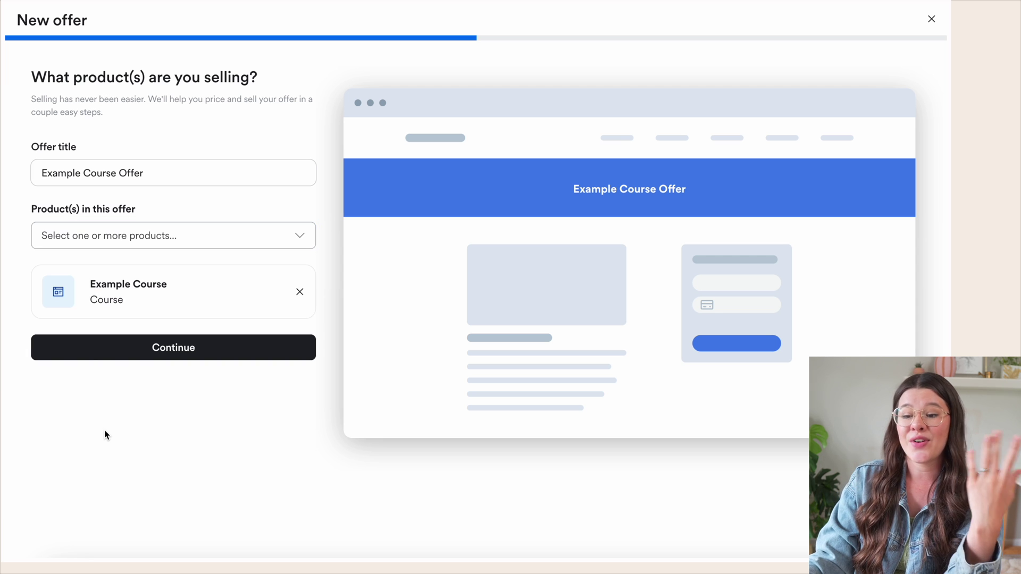
- Price the new offer as Free, then save and finish creating it
click(178, 350)
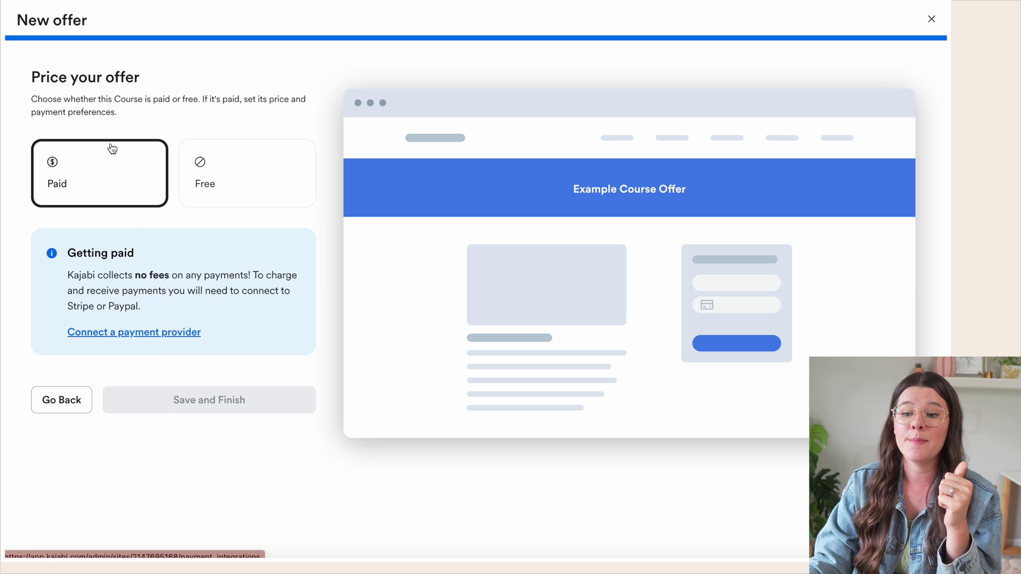
click(219, 182)
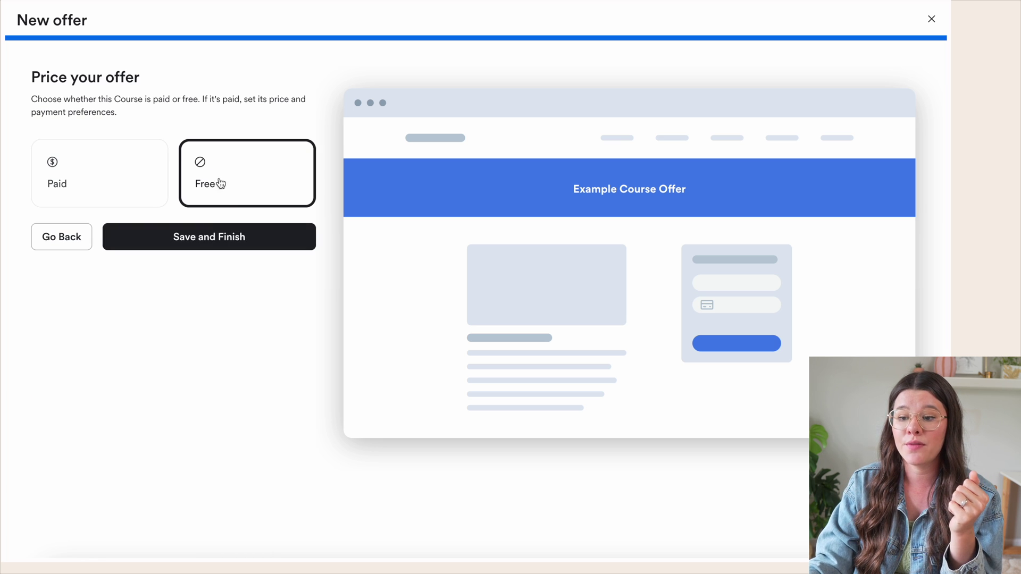
click(189, 240)
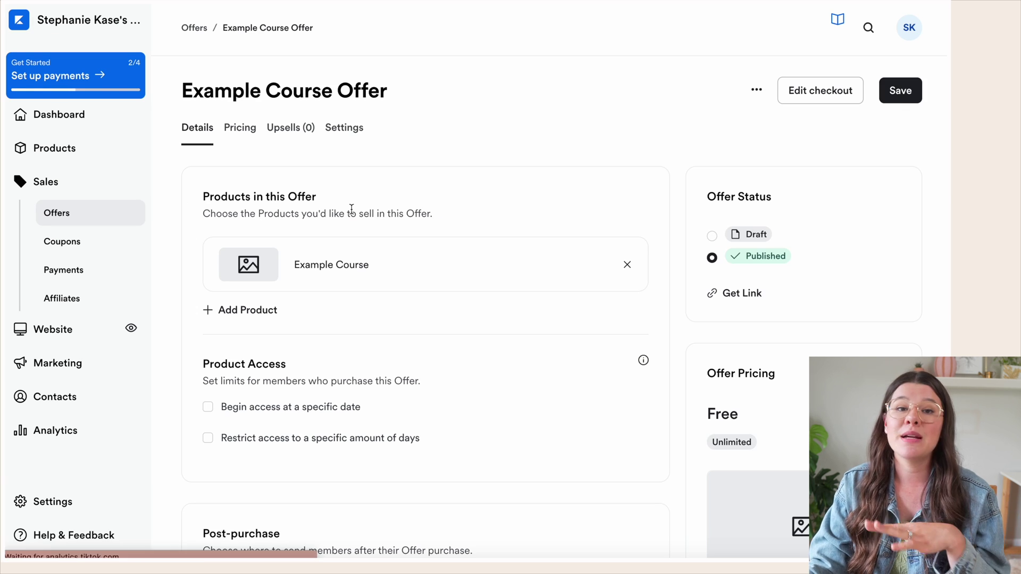
- Examine the offer's details, including its products, product access limits, post-purchase destination, post-purchase email and automations
scroll(352, 212, down, 1)
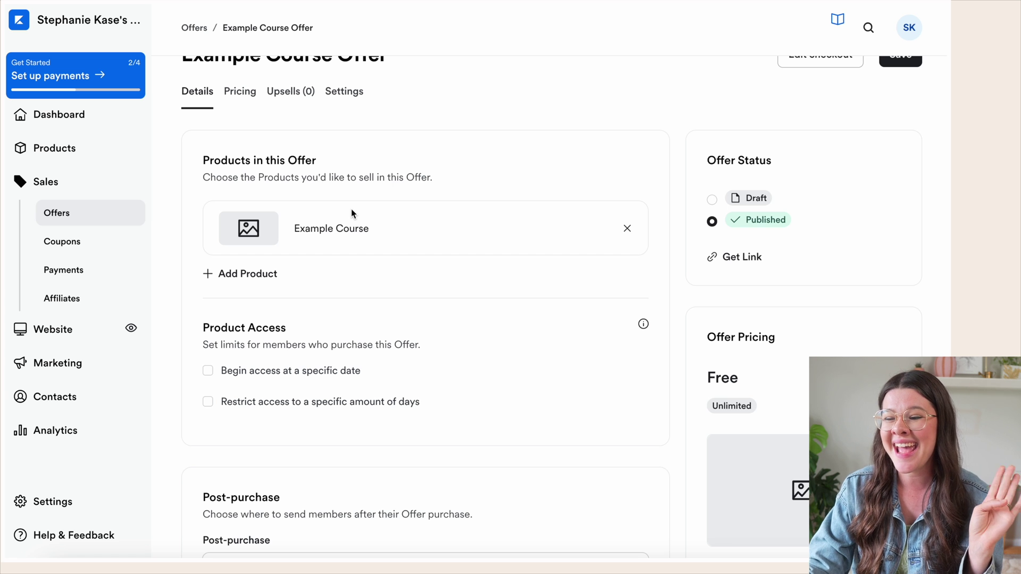
scroll(351, 208, up, 1)
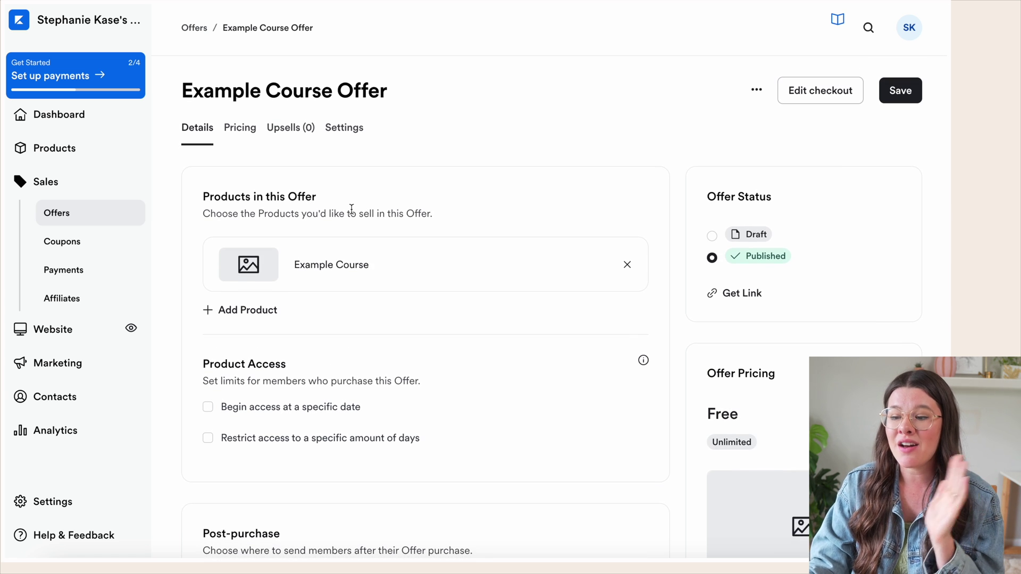
scroll(351, 208, down, 2)
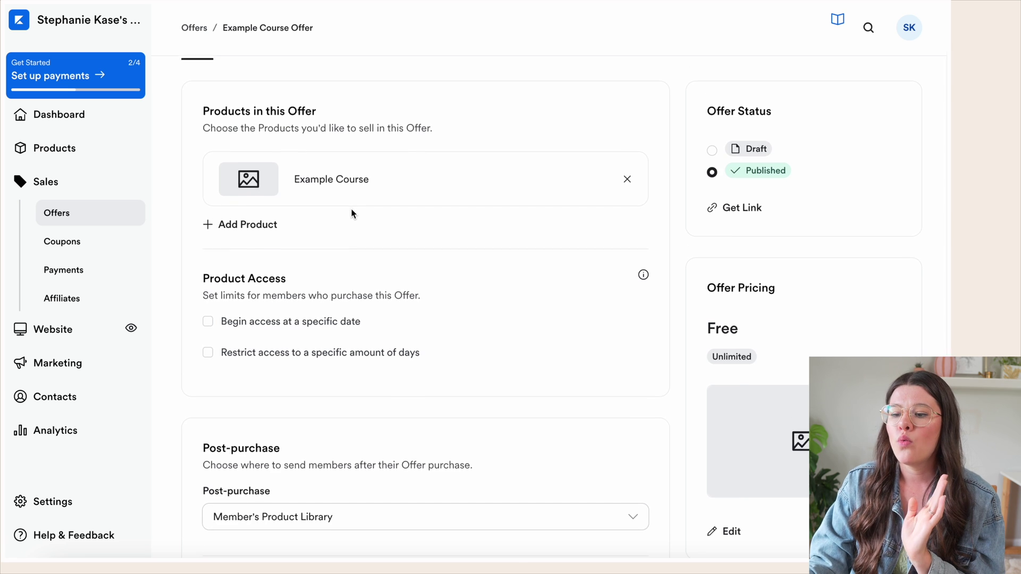
scroll(351, 209, down, 2)
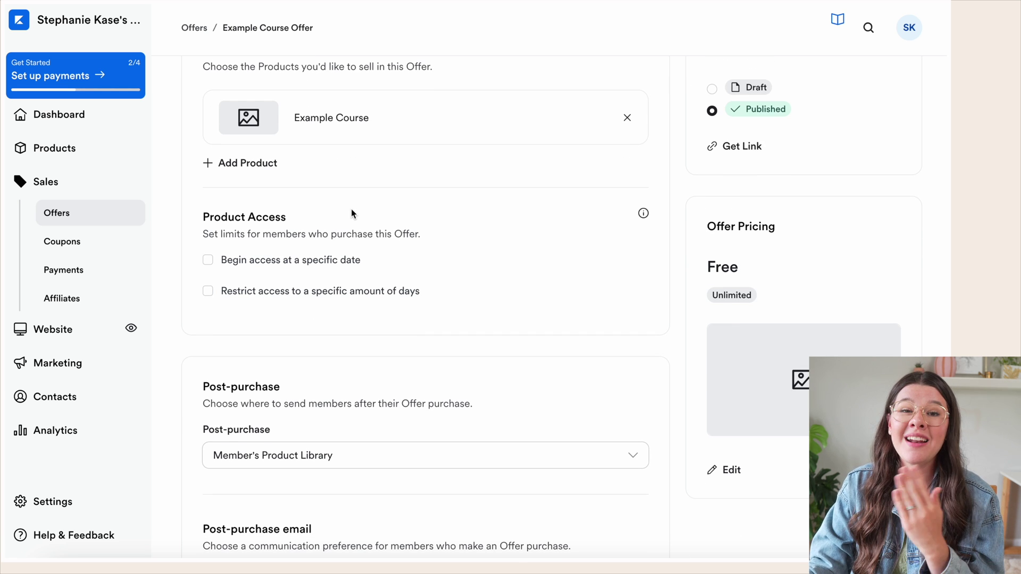
scroll(351, 213, down, 6)
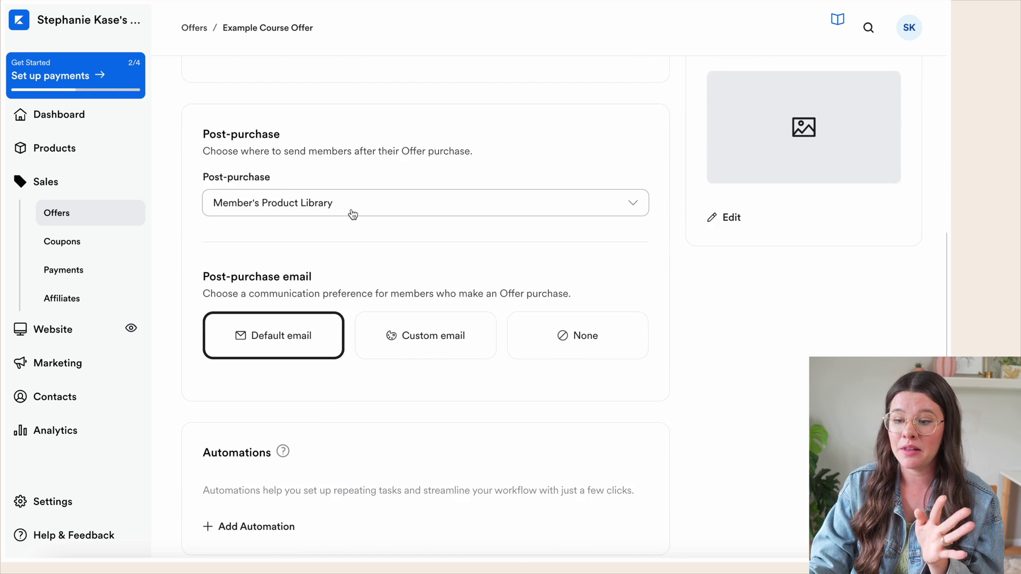
scroll(351, 209, up, 8)
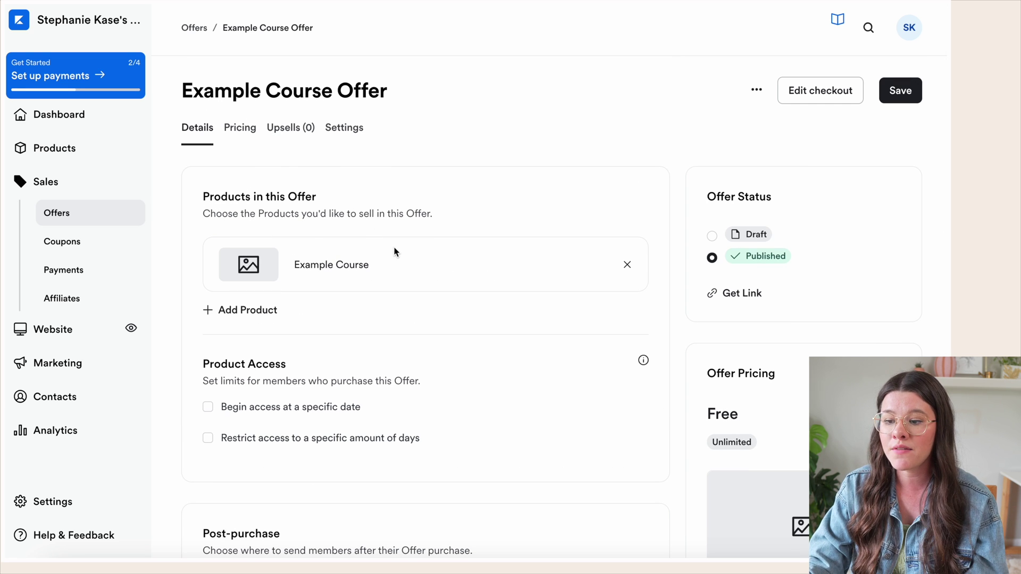
- Open the product selection for adding another product to the offer, without choosing one
click(265, 309)
click(277, 315)
click(394, 180)
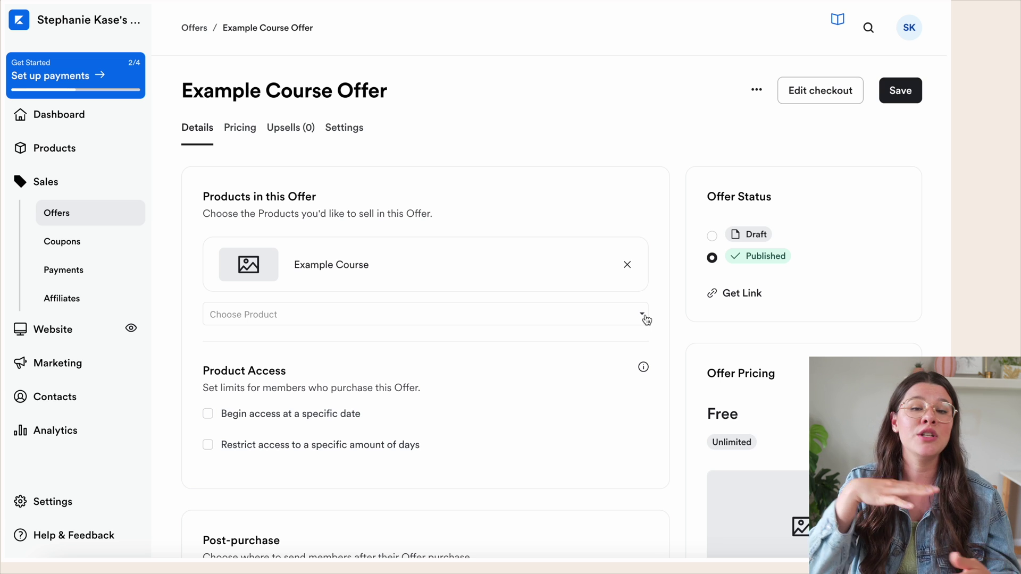
- Open the offer's pricing details for editing and fill its internal title with "RMC - March 2022 Sale (ONE PAYMENT)"
scroll(646, 318, down, 3)
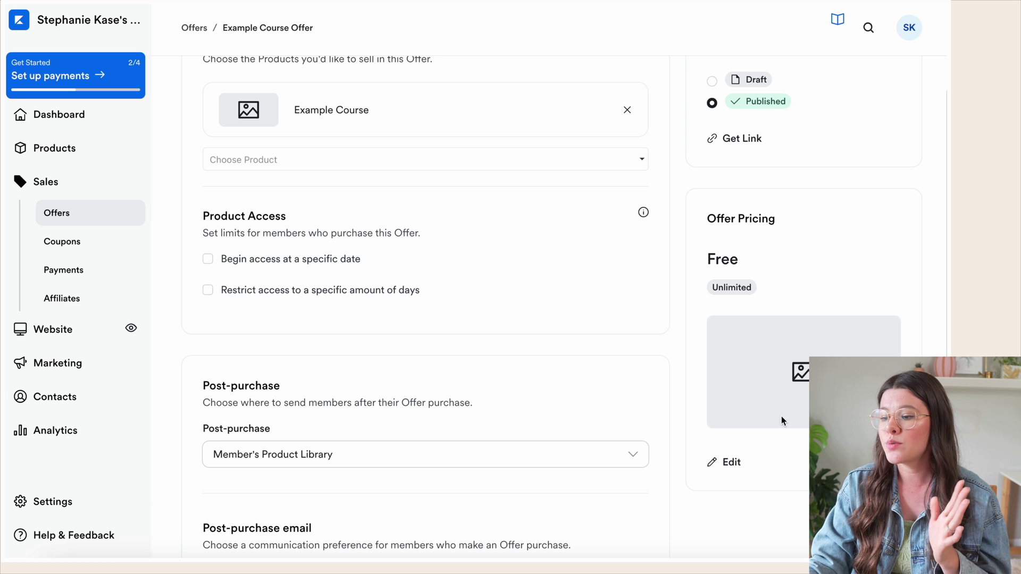
click(715, 462)
scroll(468, 214, down, 1)
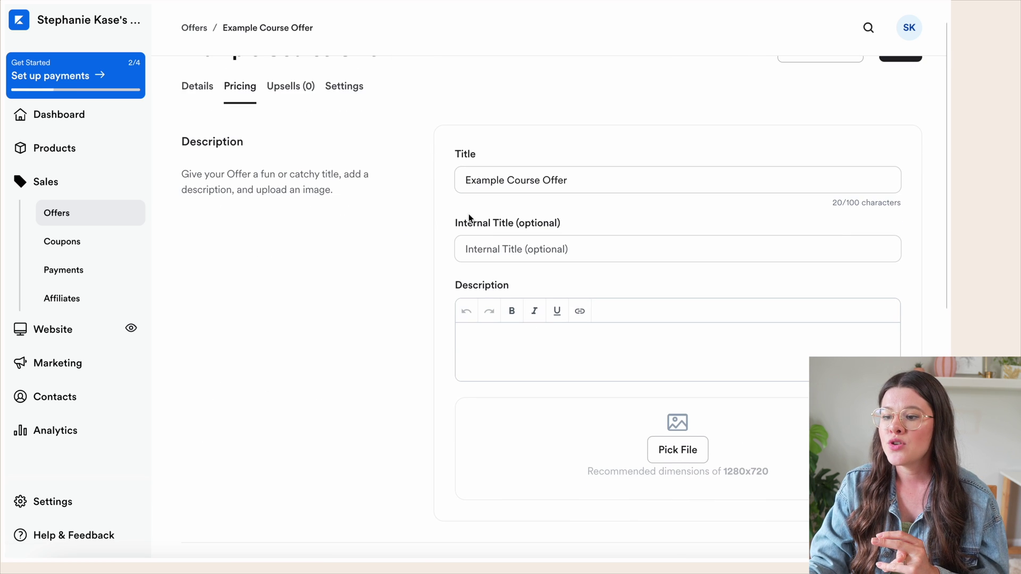
drag(571, 180, 437, 161)
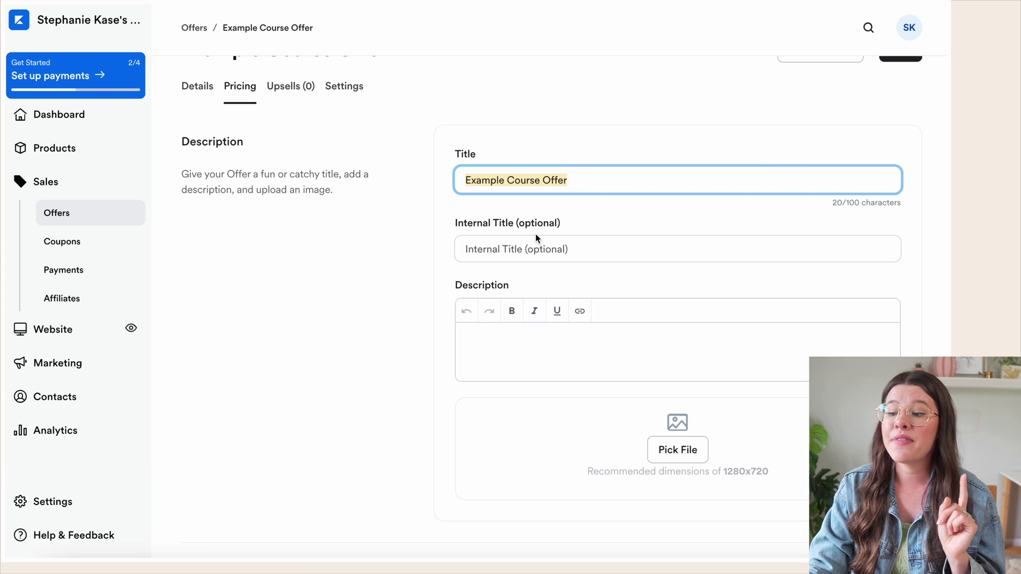
click(553, 254)
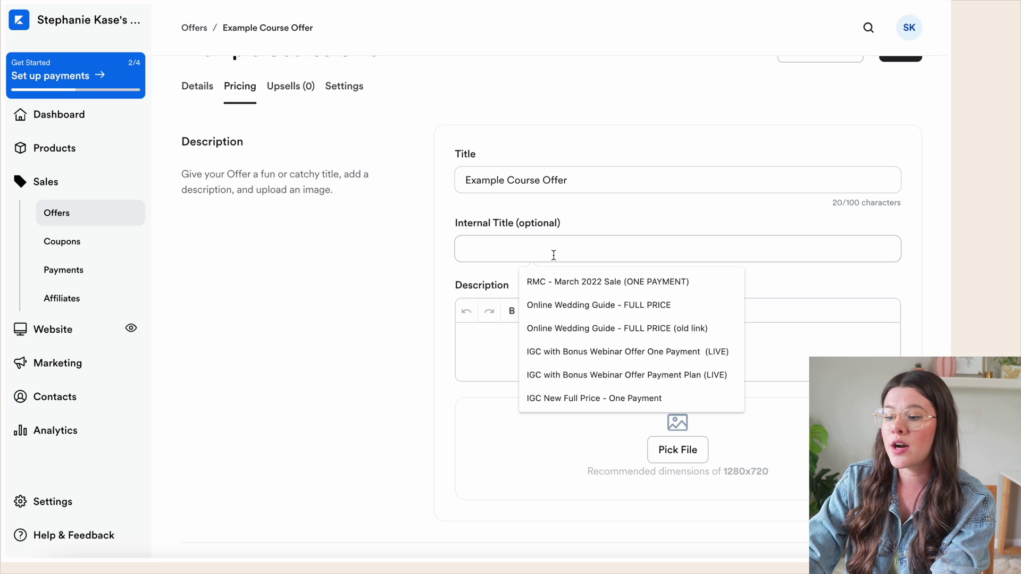
click(568, 281)
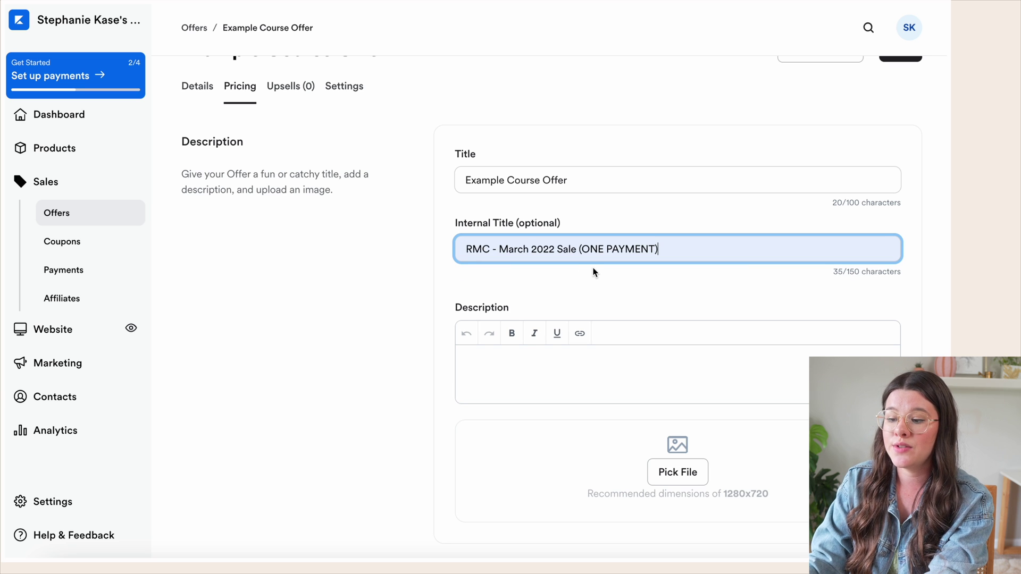
drag(702, 246, 600, 162)
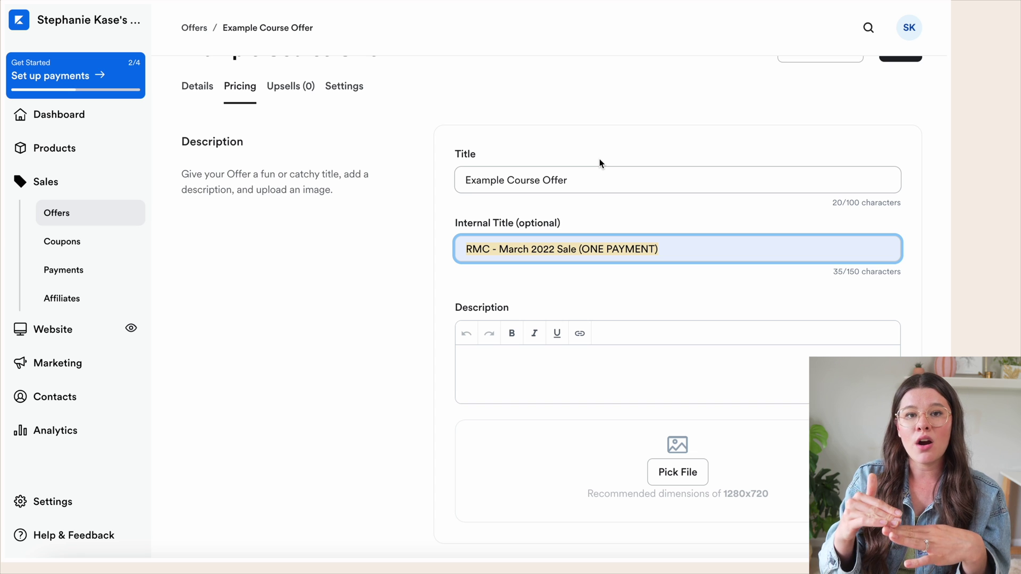
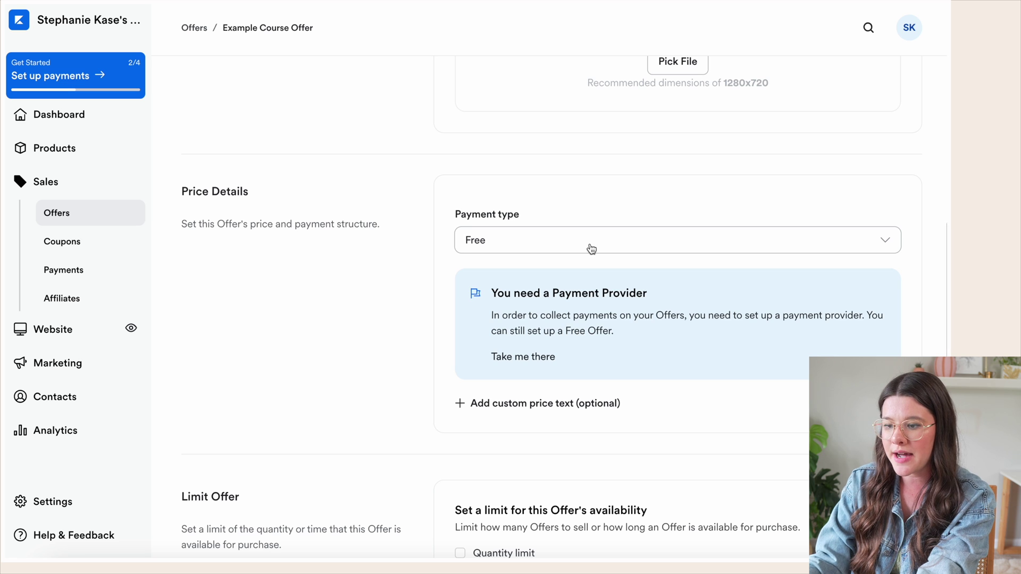
- Examine the offer's payment type and its quantity and time limit options, and return to the offer's details
scroll(456, 223, down, 2)
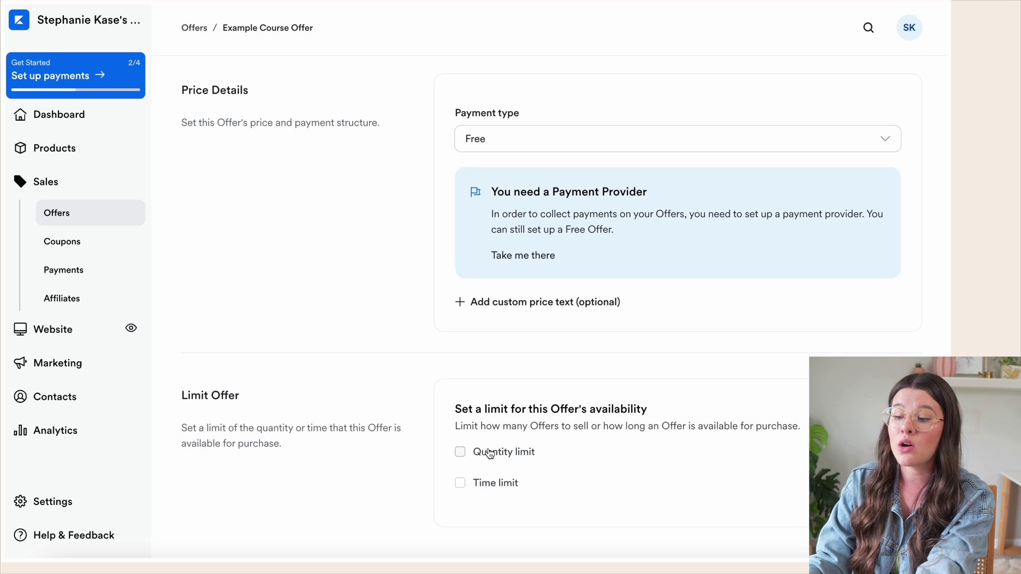
scroll(495, 190, up, 10)
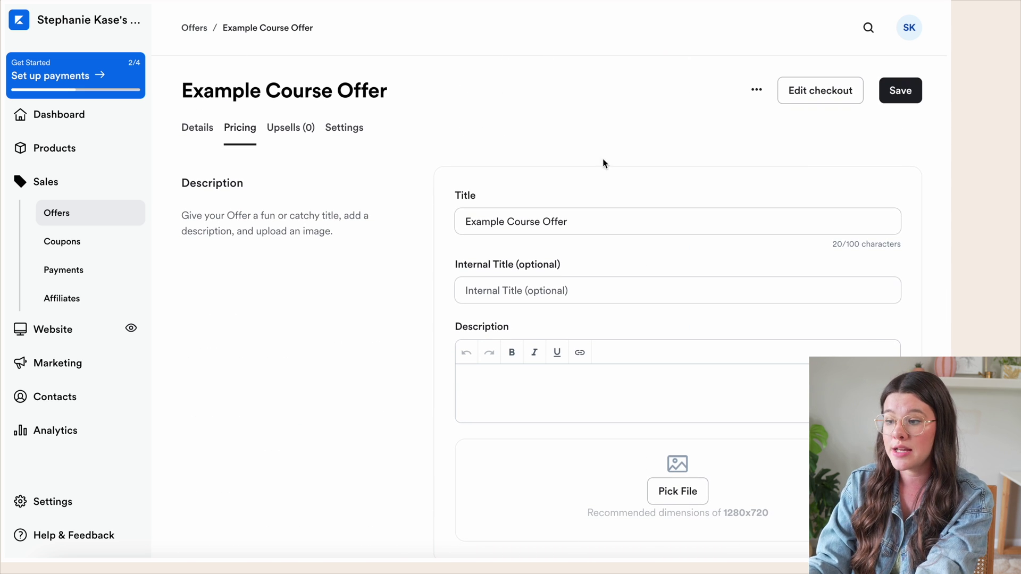
click(197, 129)
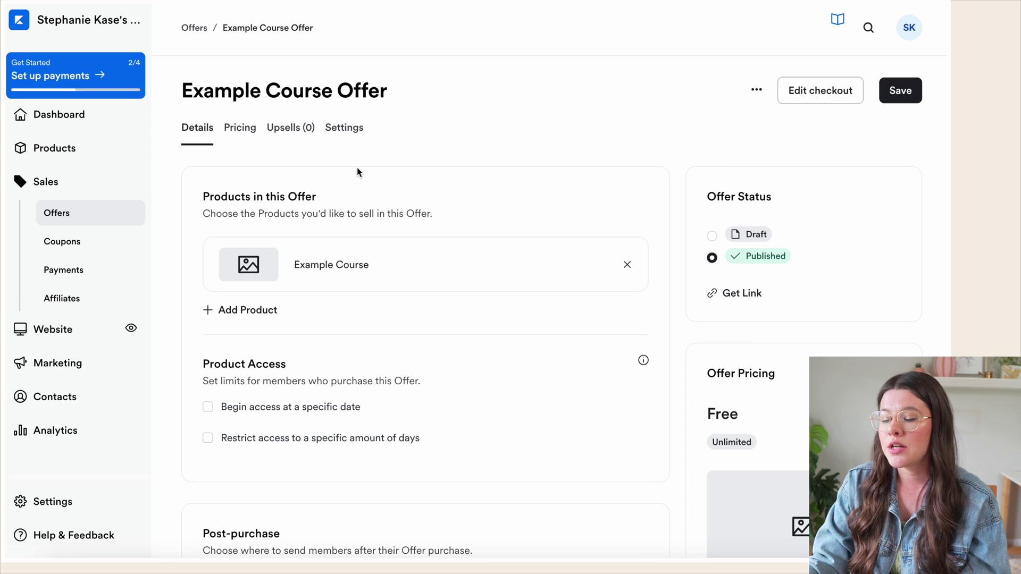
- Set the offer's post-purchase destination to Existing Landing Page, without choosing a landing page
scroll(356, 168, down, 7)
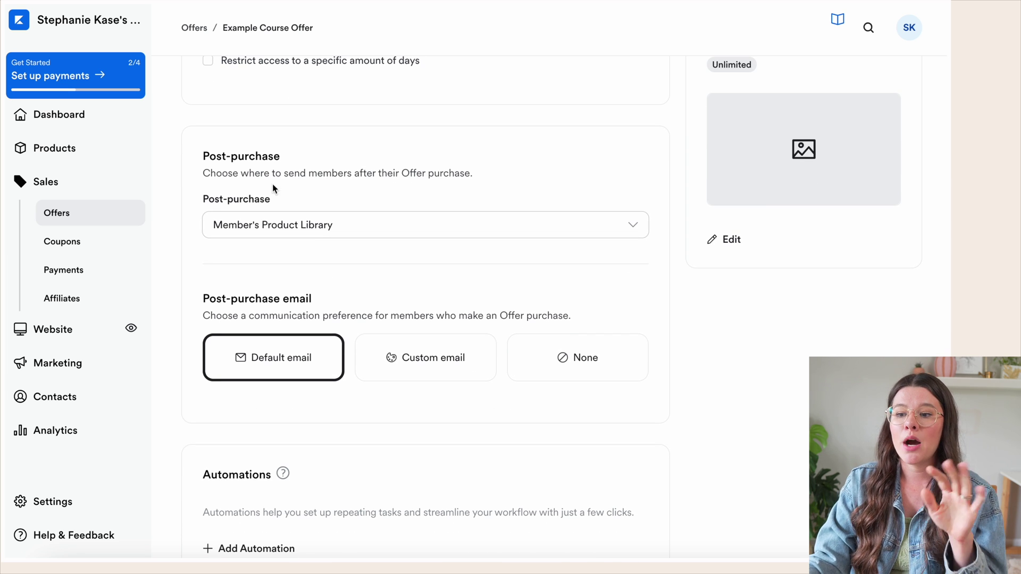
scroll(250, 161, down, 1)
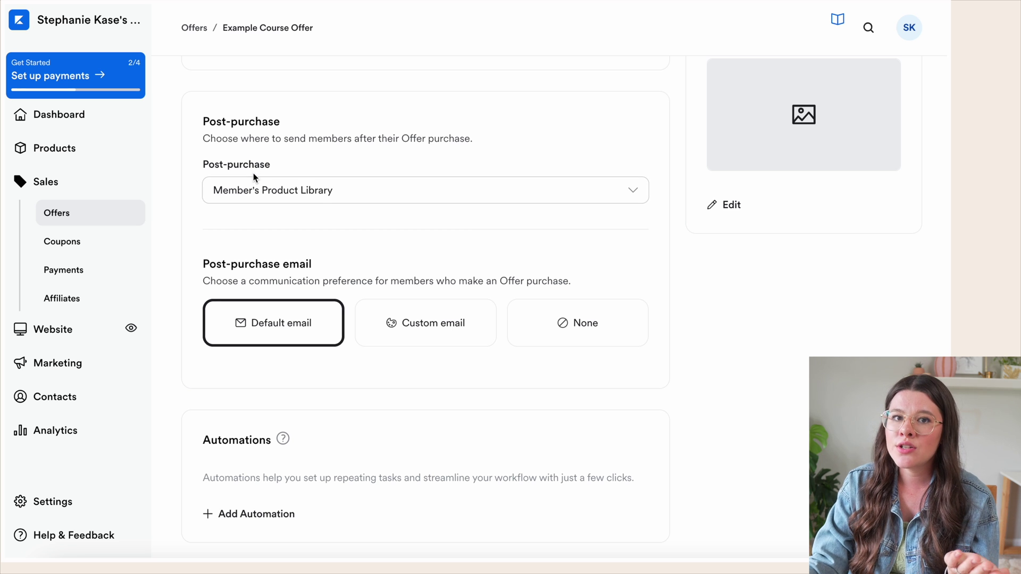
click(277, 193)
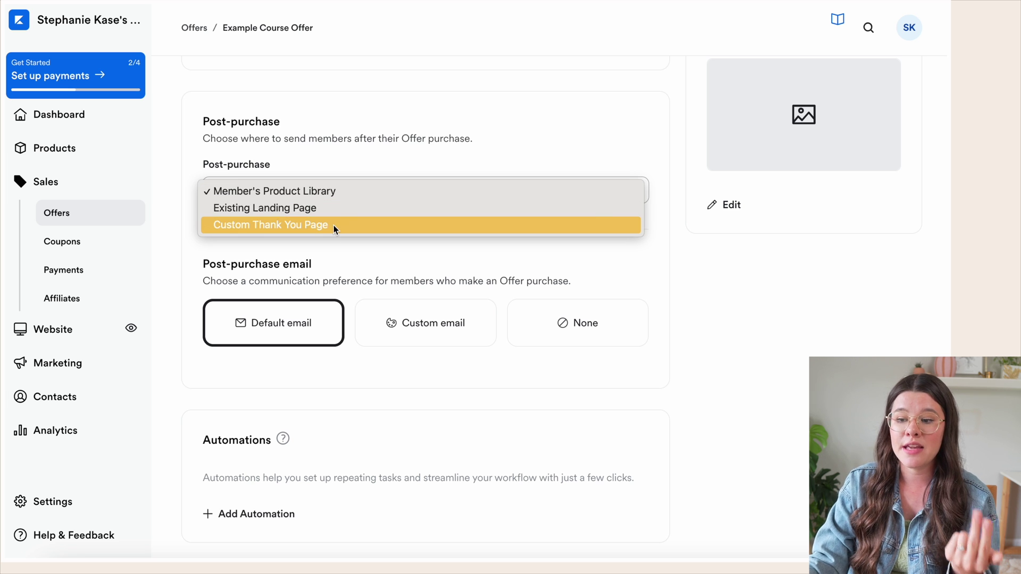
click(319, 189)
click(319, 187)
click(303, 209)
click(290, 248)
click(299, 229)
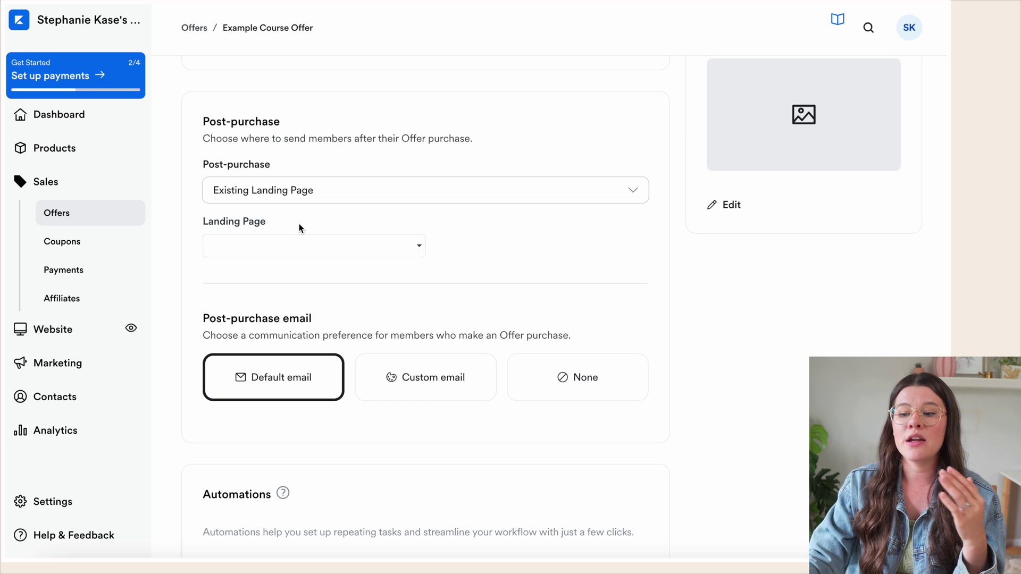
click(281, 253)
click(301, 232)
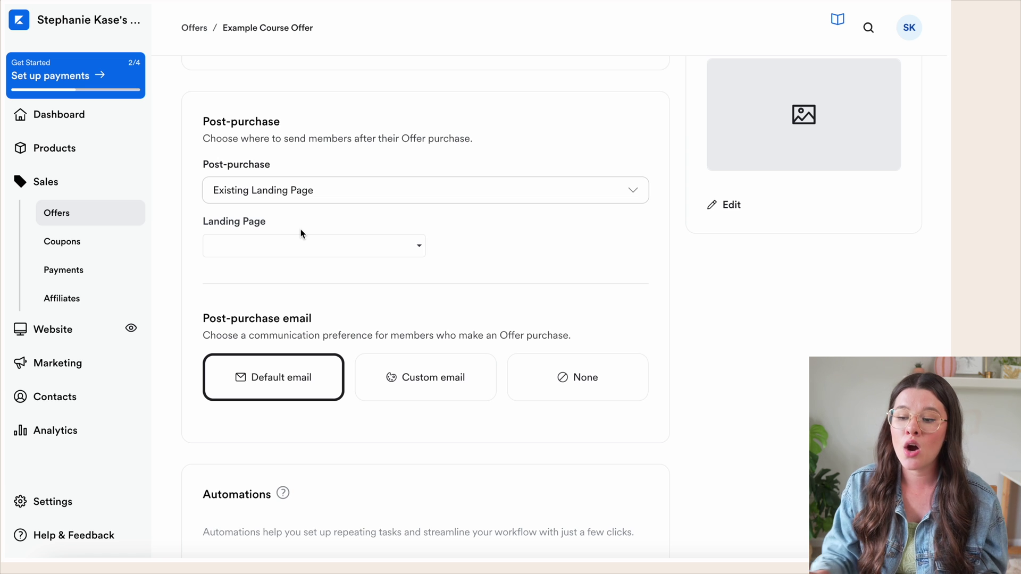
- Change the offer's post-purchase email to a custom email, leaving its subject and content empty
scroll(301, 232, down, 1)
click(410, 321)
scroll(407, 325, down, 2)
click(279, 225)
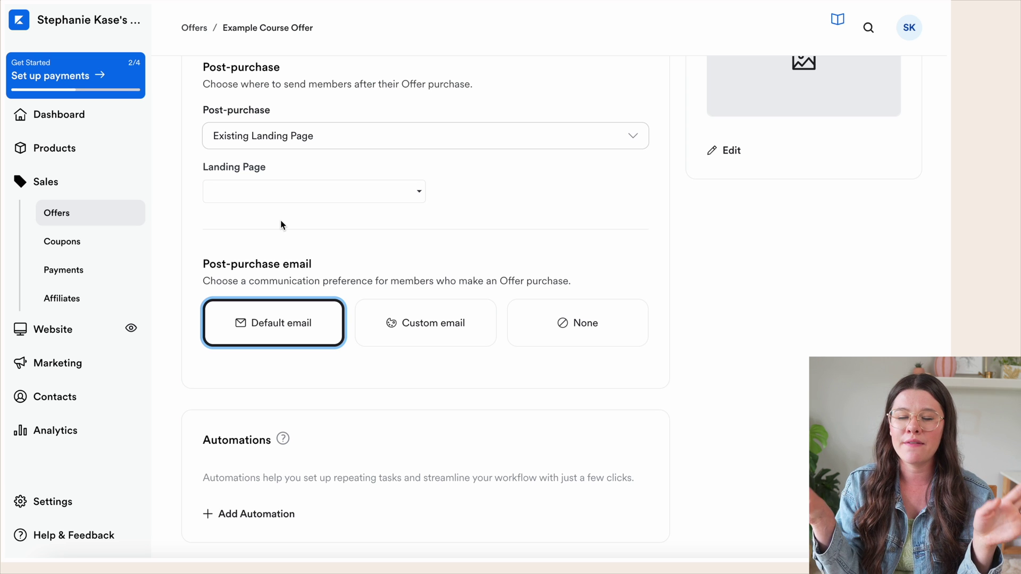
click(422, 325)
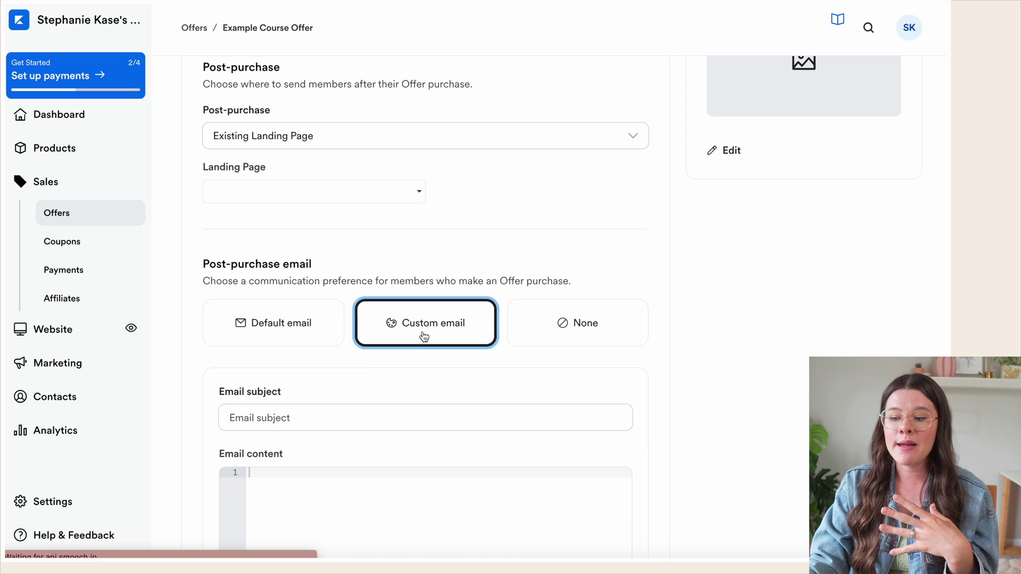
scroll(423, 333, down, 3)
click(358, 378)
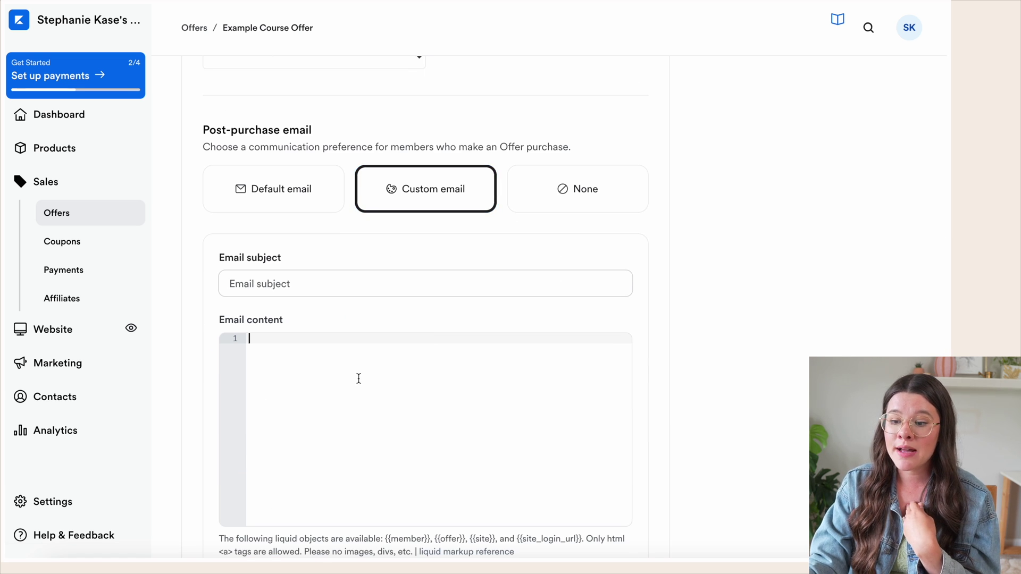
scroll(358, 378, down, 1)
scroll(357, 379, up, 2)
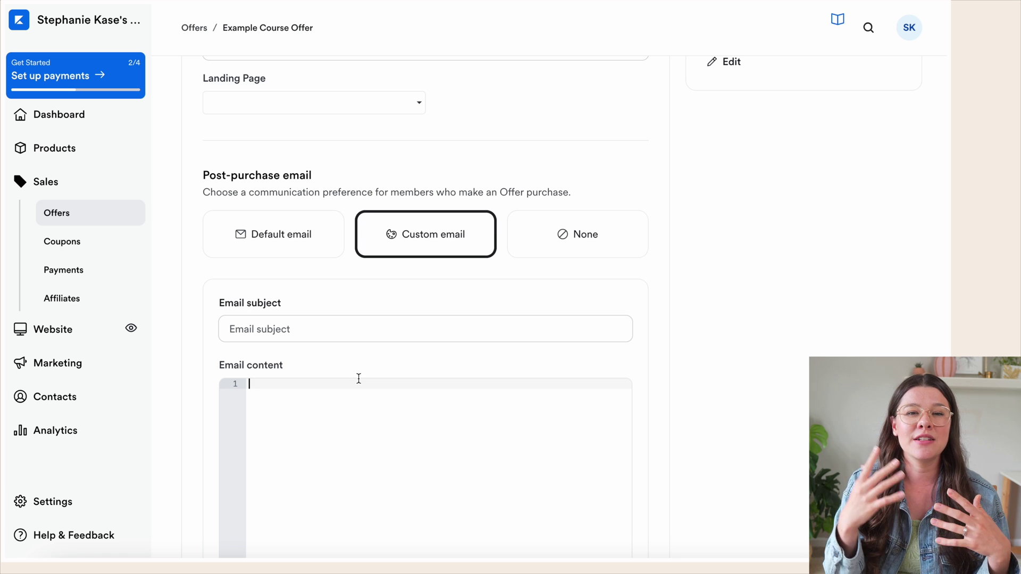
- Start a new automation that adds a tag when the offer is purchased, and close it without saving
scroll(359, 378, down, 5)
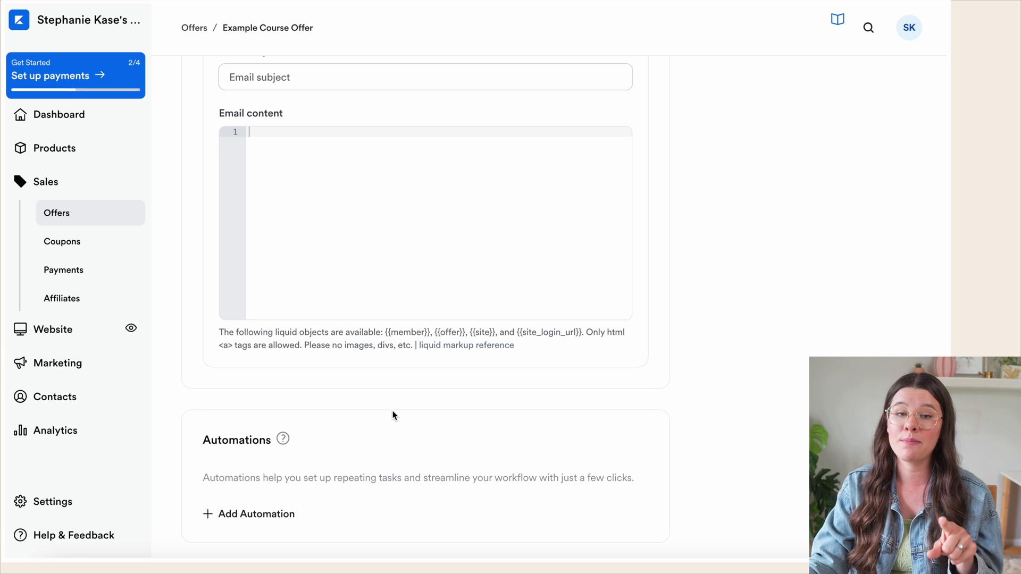
click(249, 515)
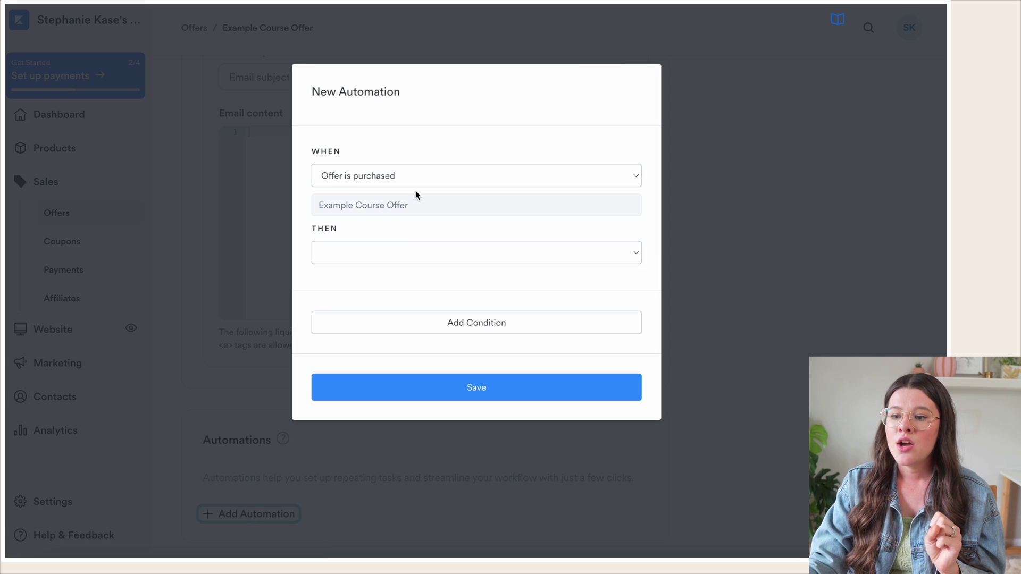
click(375, 253)
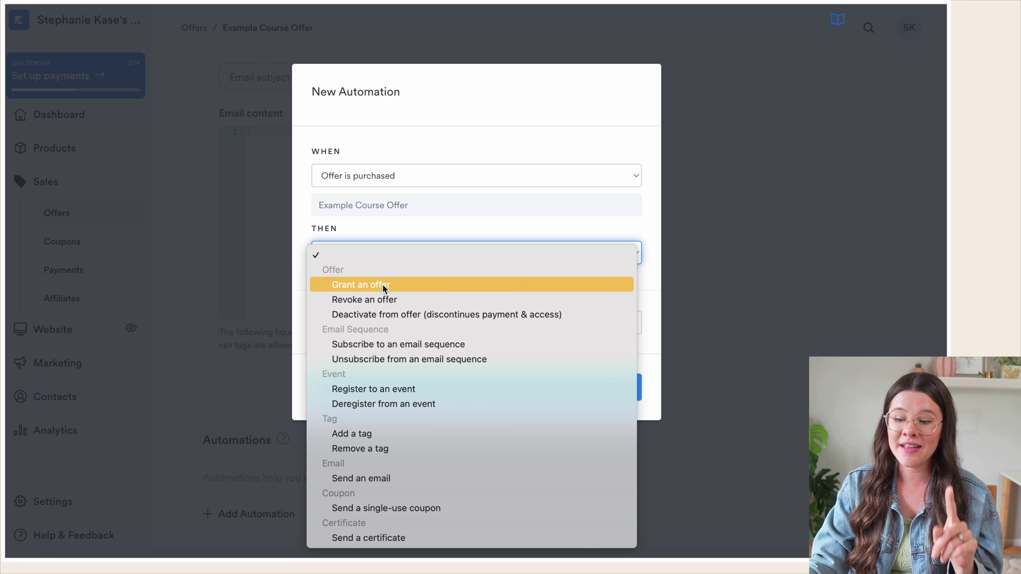
click(355, 436)
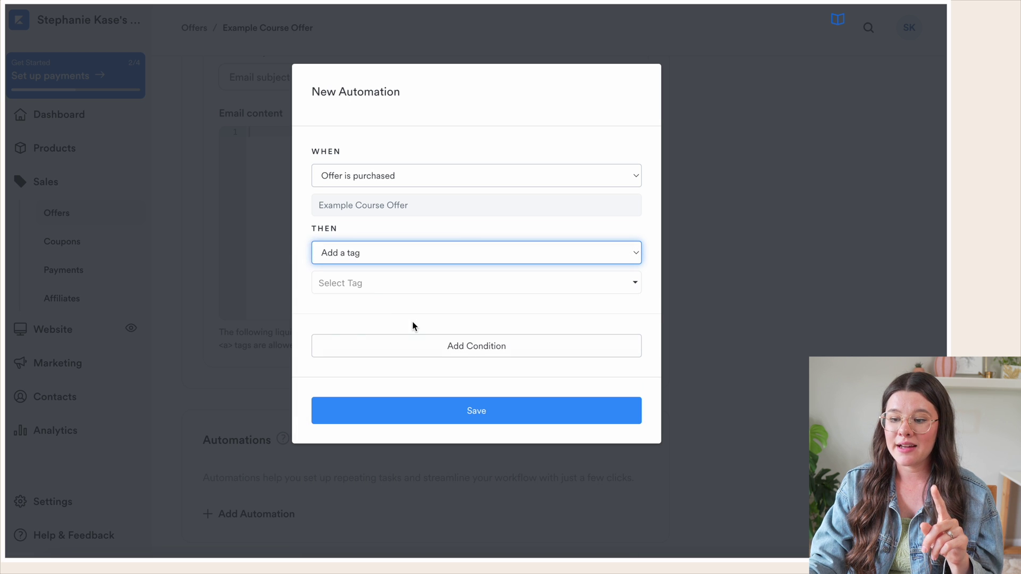
click(368, 284)
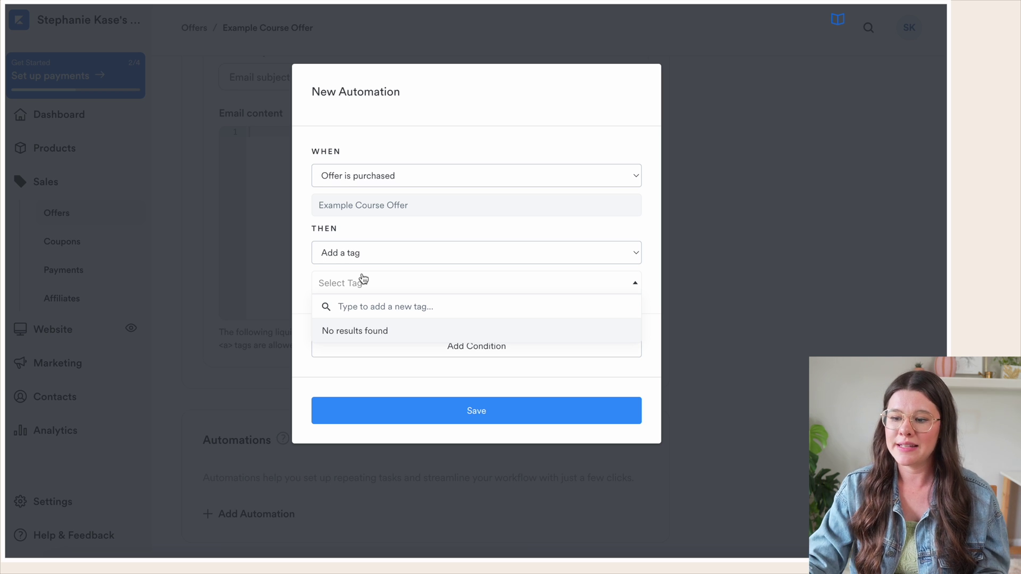
click(343, 236)
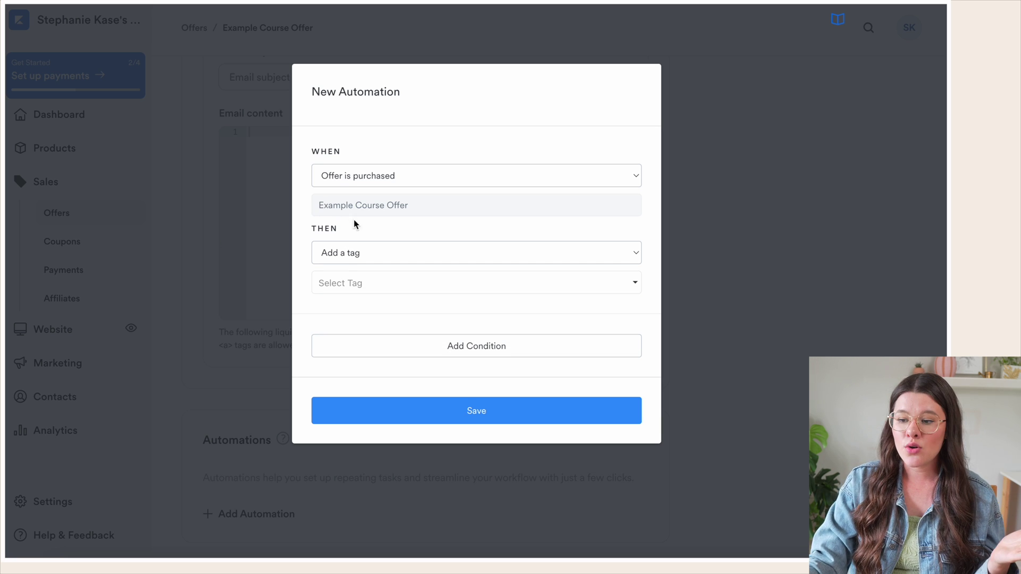
click(346, 252)
click(285, 251)
click(208, 272)
- Review the offer's details, from its products, access and pricing down to the post-purchase email and automations
scroll(486, 426, down, 1)
scroll(487, 426, up, 1)
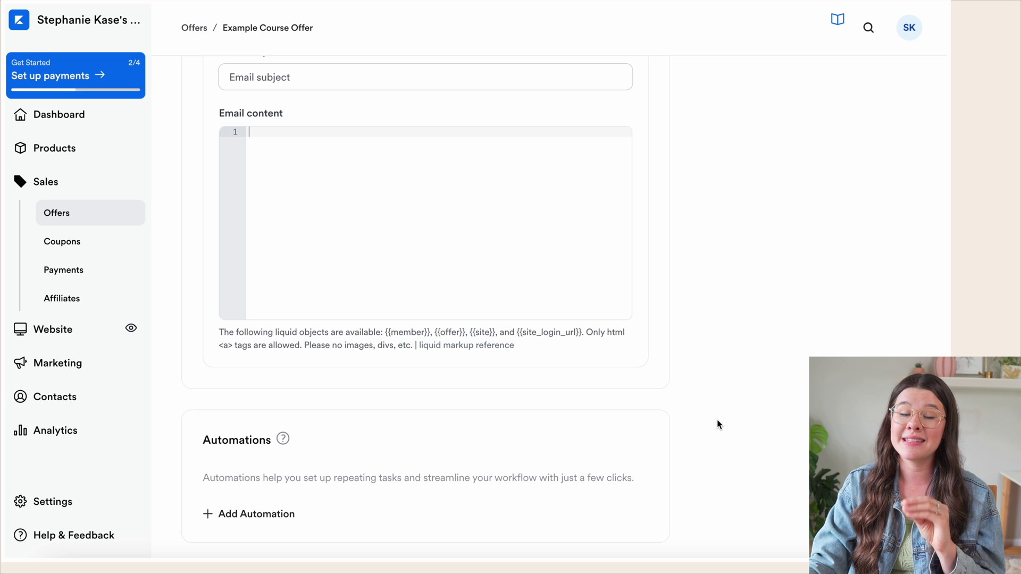
scroll(770, 391, up, 10)
scroll(769, 387, up, 2)
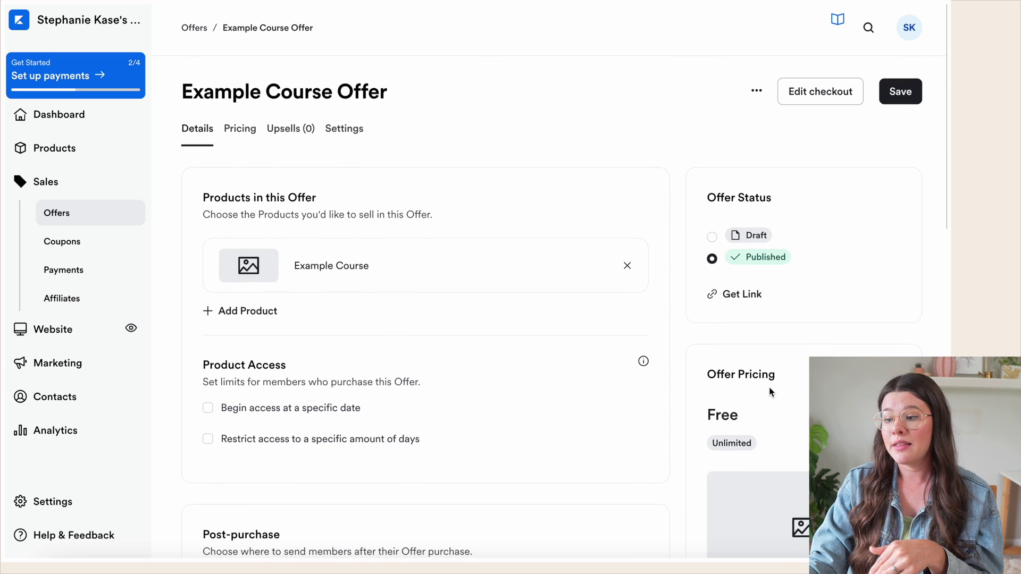
scroll(769, 387, down, 4)
scroll(769, 388, down, 10)
scroll(771, 388, up, 1)
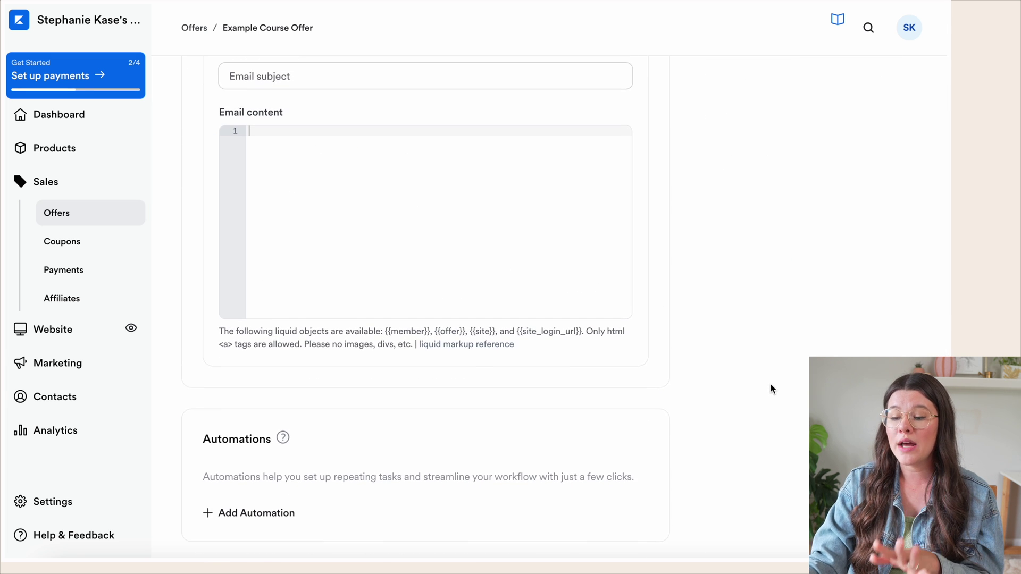
scroll(772, 389, up, 8)
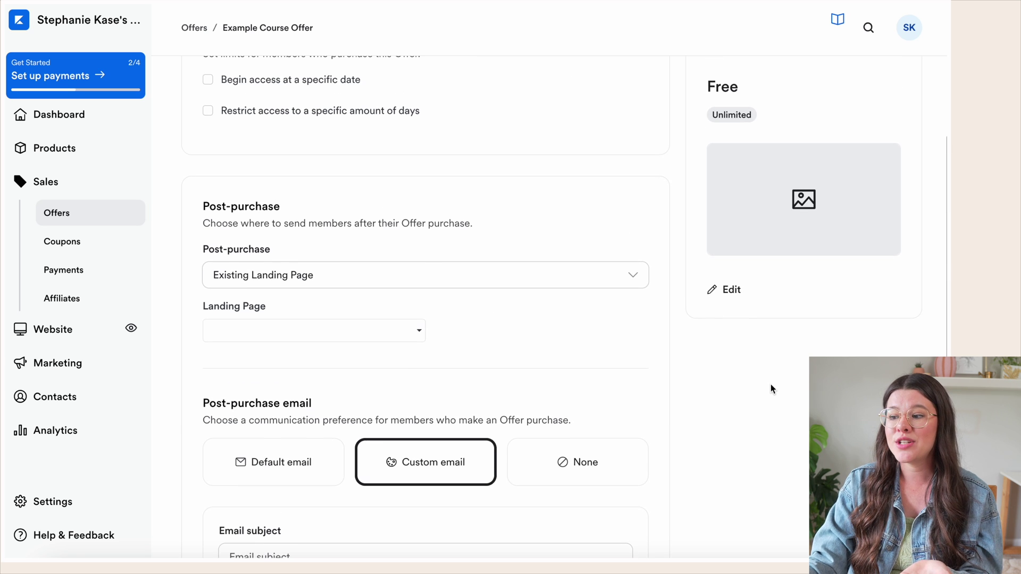
scroll(772, 389, up, 5)
scroll(771, 388, up, 1)
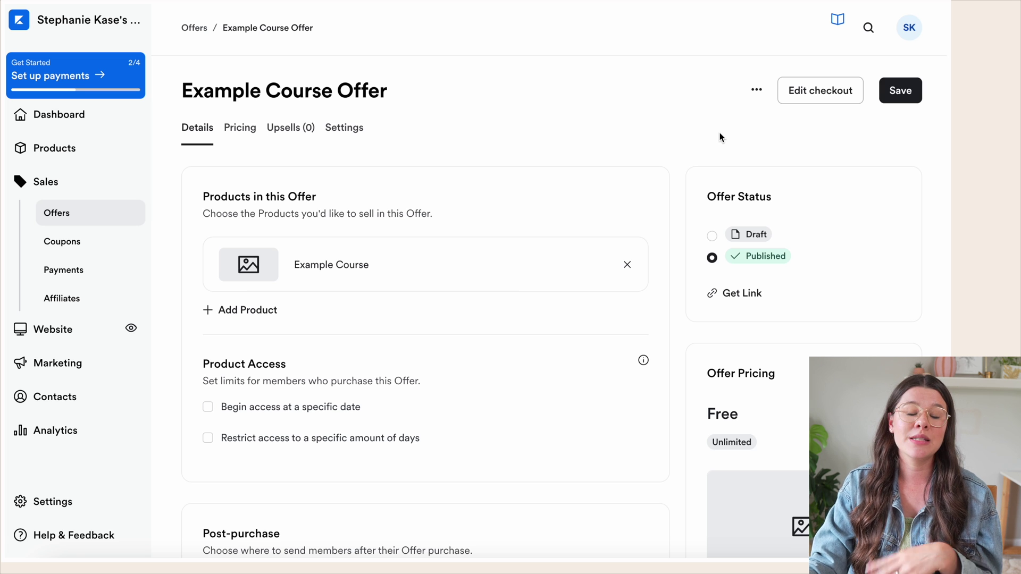
- Copy the purchase link of the published offer and close the link dialog
scroll(719, 133, down, 1)
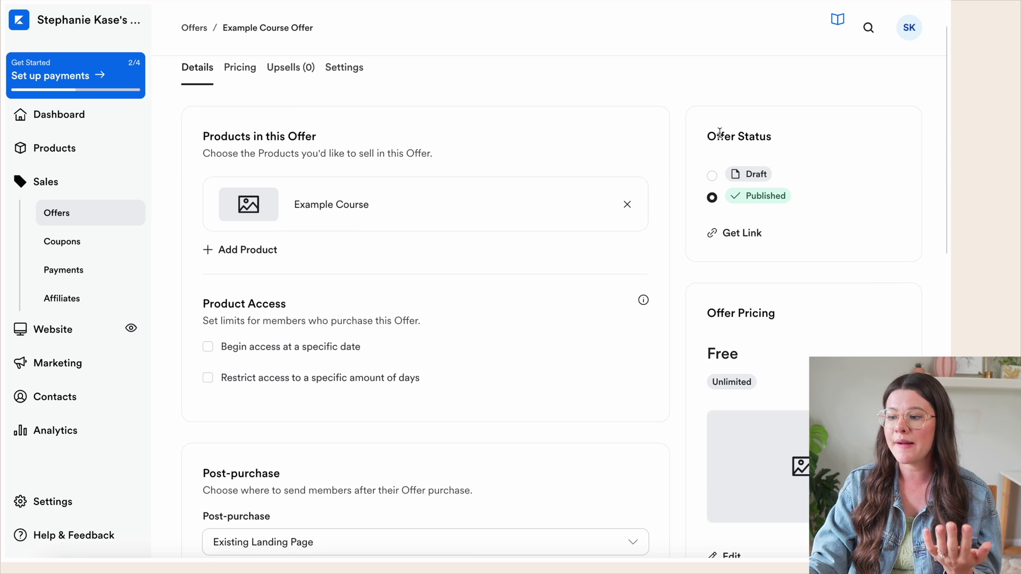
scroll(720, 132, up, 1)
click(736, 293)
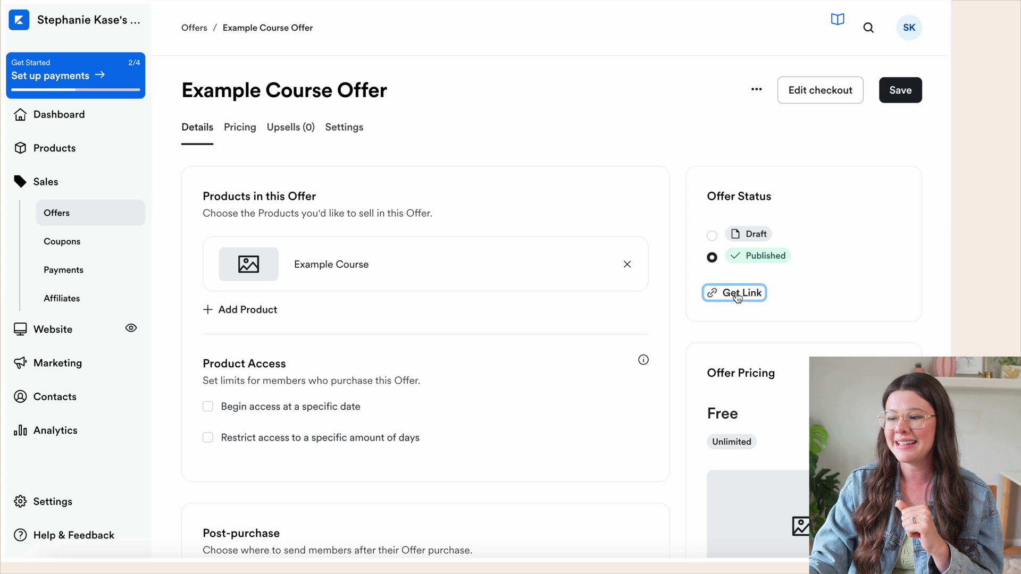
click(592, 145)
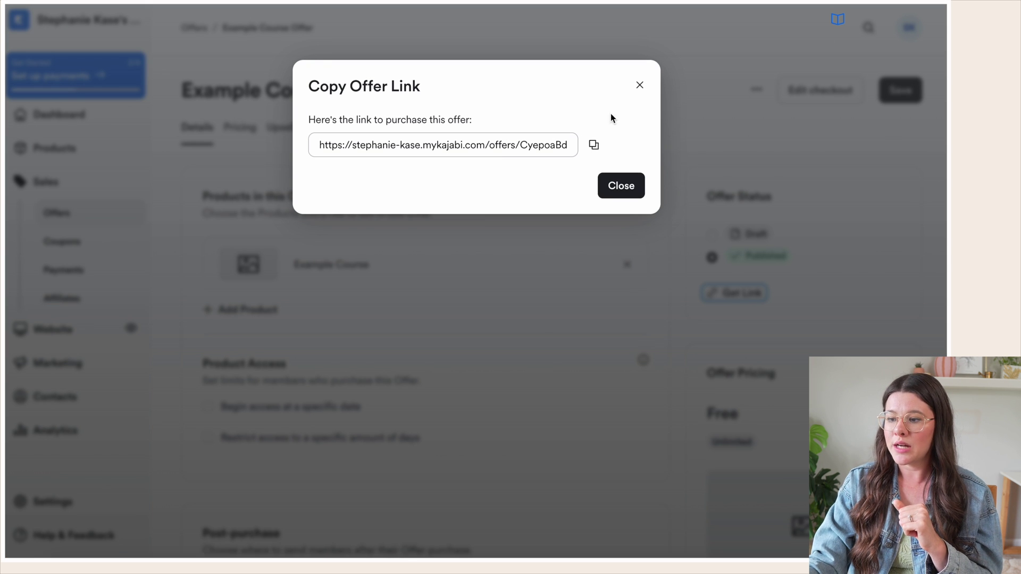
click(639, 87)
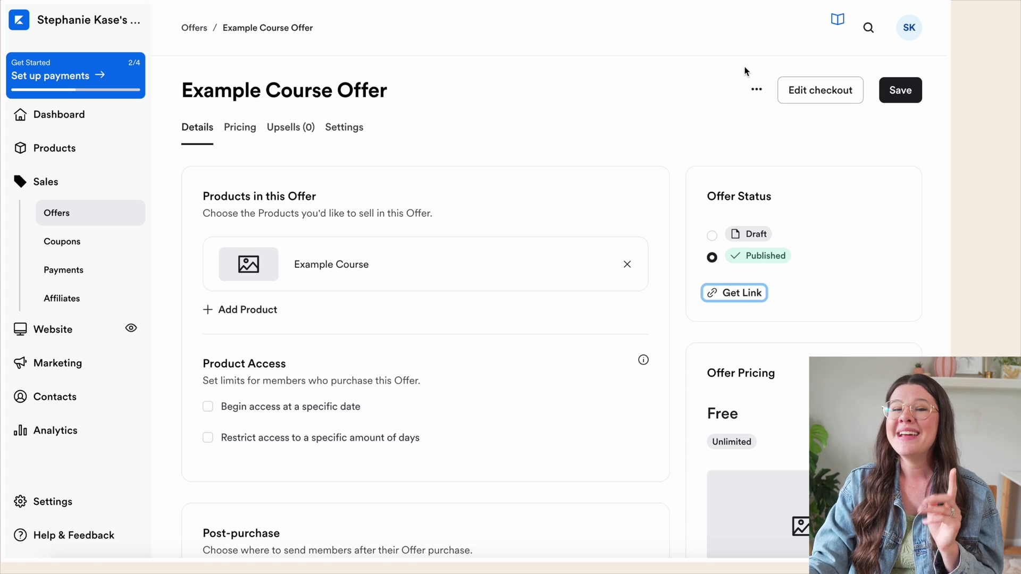
- Open the offer's checkout page for customizing and set its primary color to orange
click(816, 91)
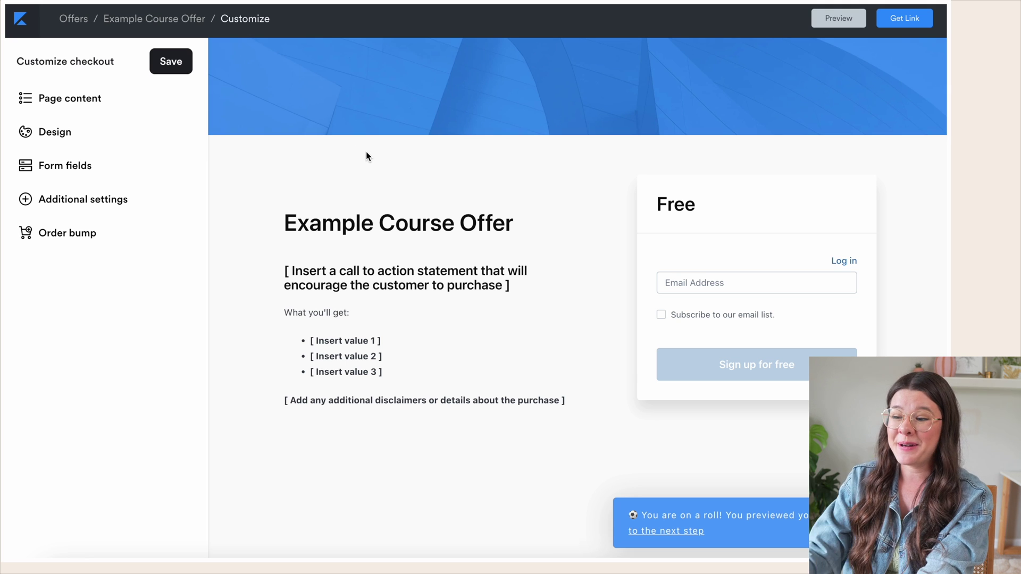
click(394, 106)
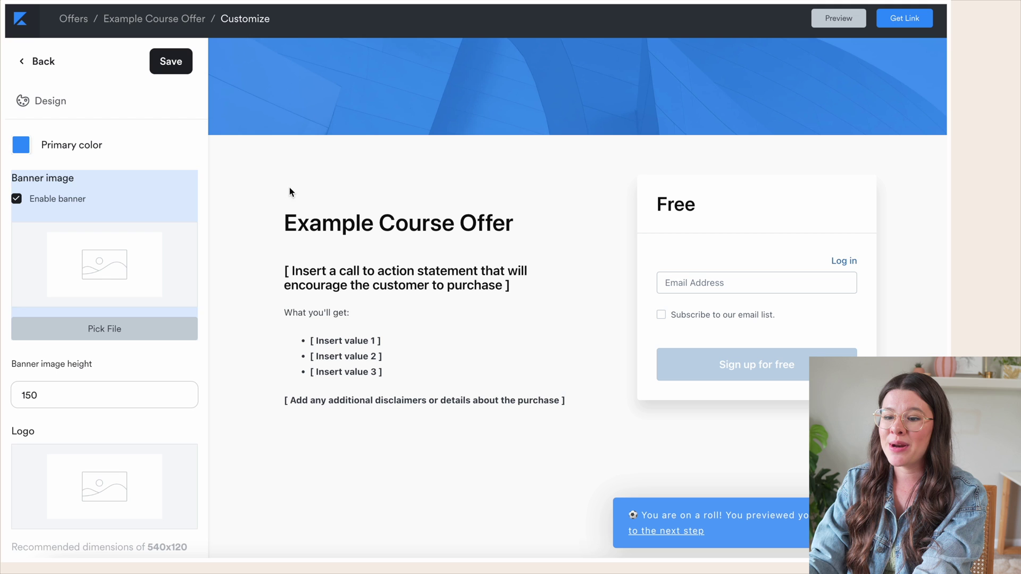
click(46, 153)
click(56, 226)
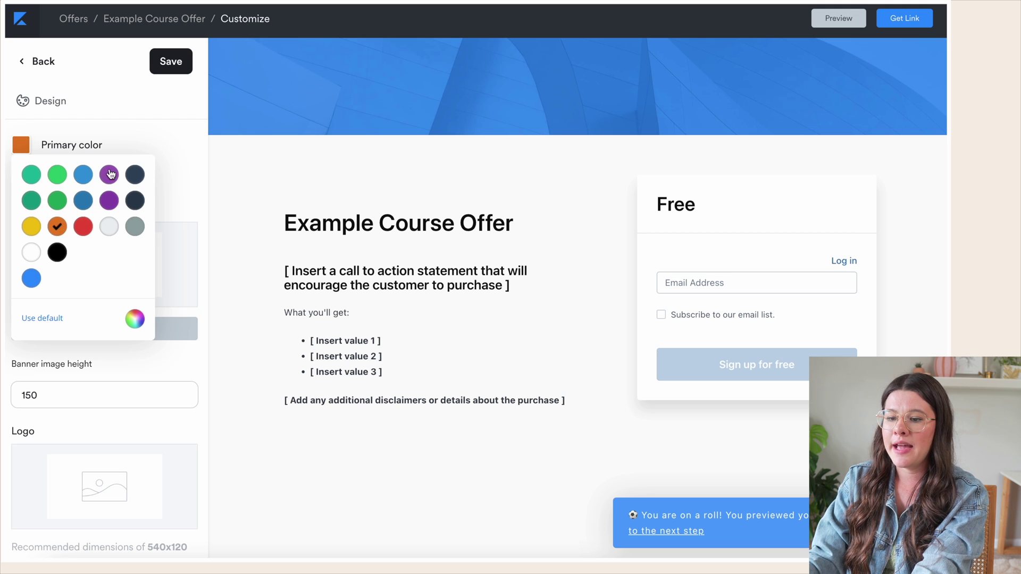
click(148, 126)
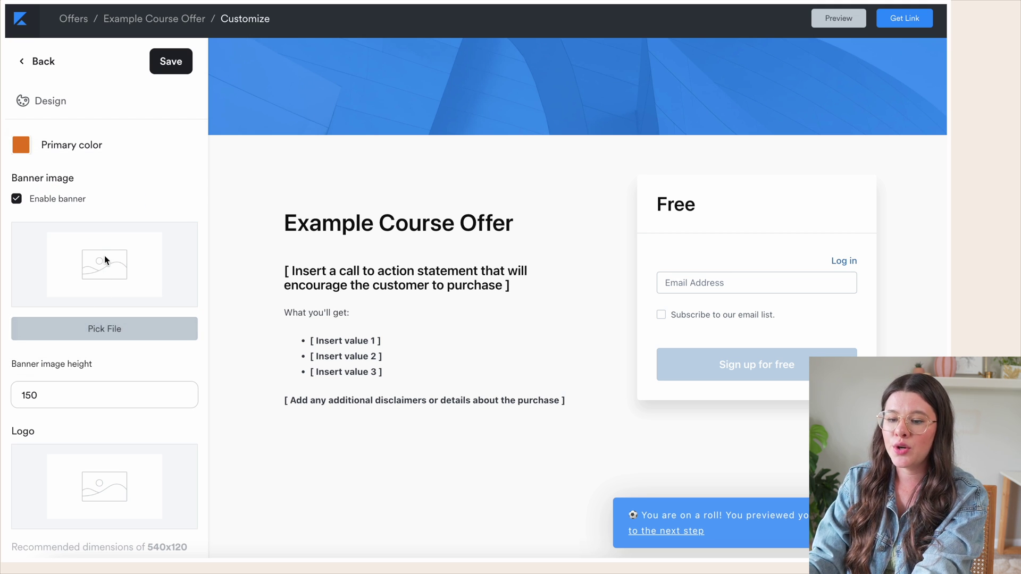
- Disable the banner on the checkout page and save the design changes
scroll(105, 250, down, 1)
click(48, 167)
click(171, 61)
- Examine the checkout page's content settings, including its title, description, video, hero image and testimonials
click(367, 127)
drag(124, 174, 24, 171)
click(359, 206)
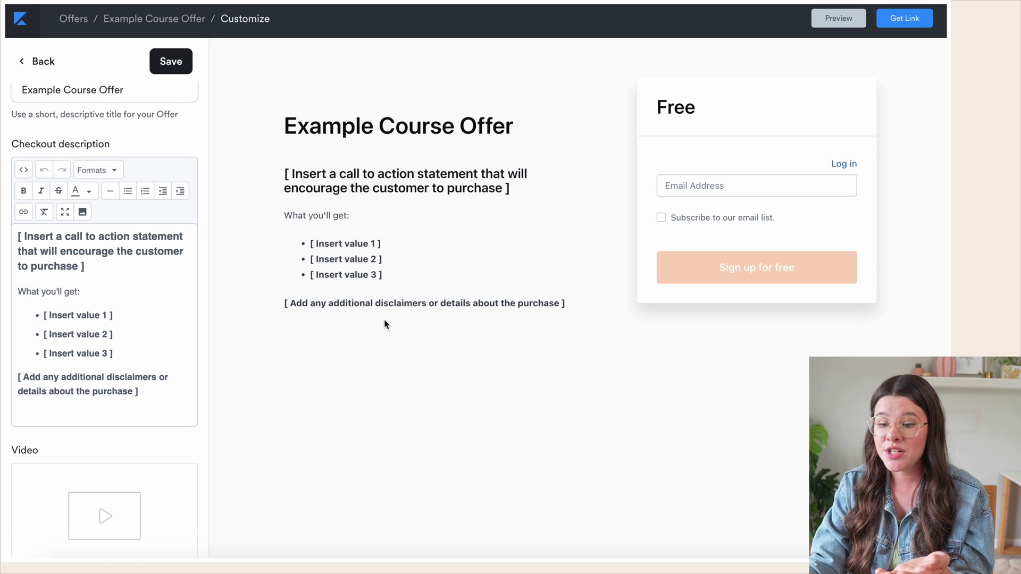
scroll(173, 418, down, 5)
scroll(165, 423, down, 3)
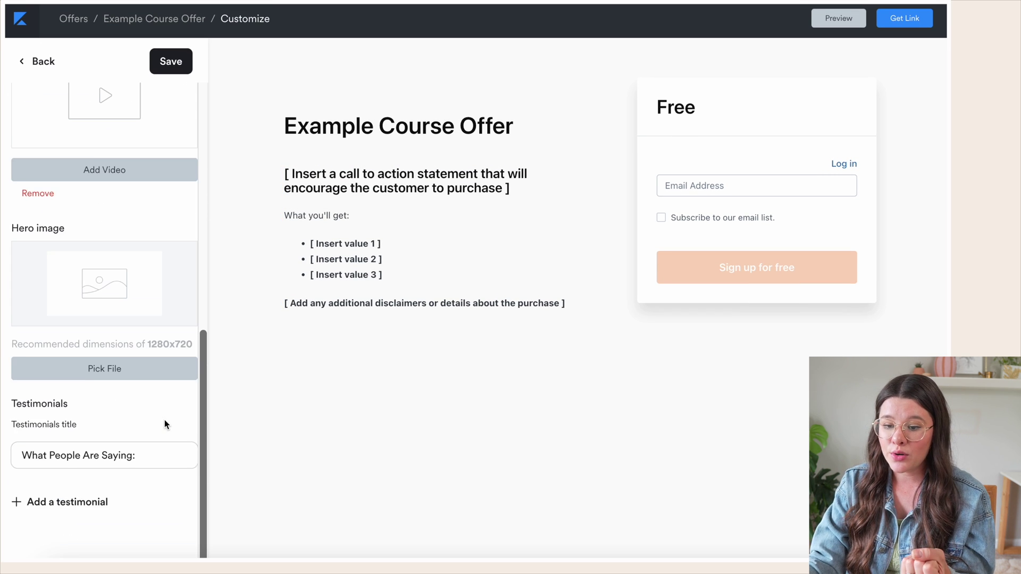
- View the author, quote and avatar fields of a new checkout testimonial, and close it without adding one
click(75, 460)
click(61, 506)
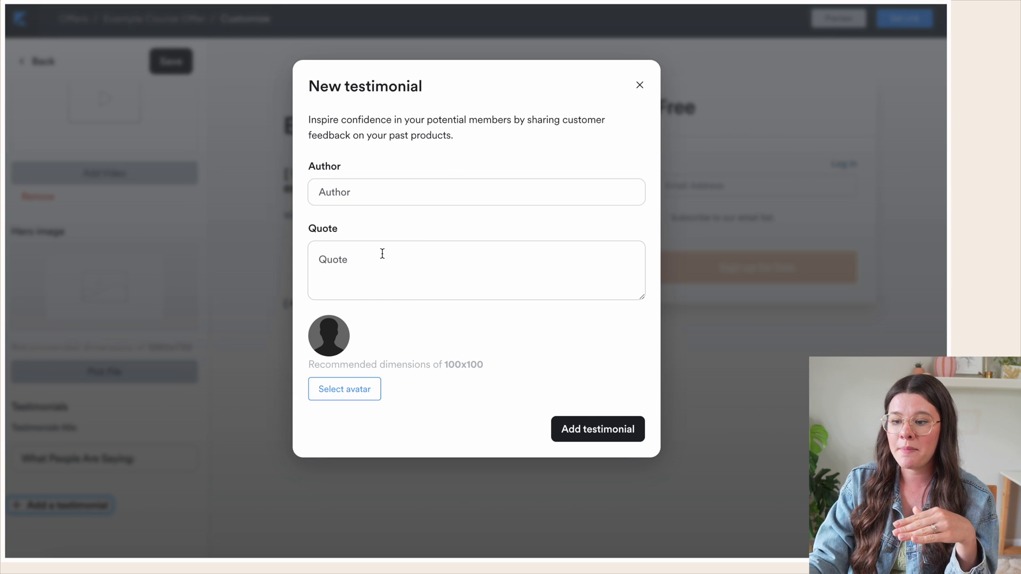
click(639, 86)
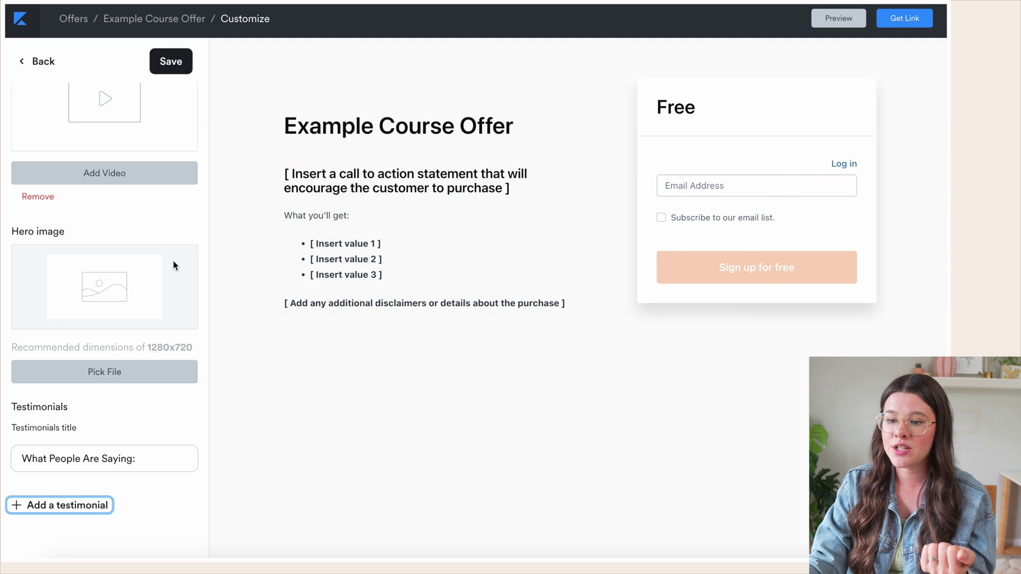
- View the checkout page's order bump option and its additional login, service agreement, mobile layout and footer settings
click(32, 62)
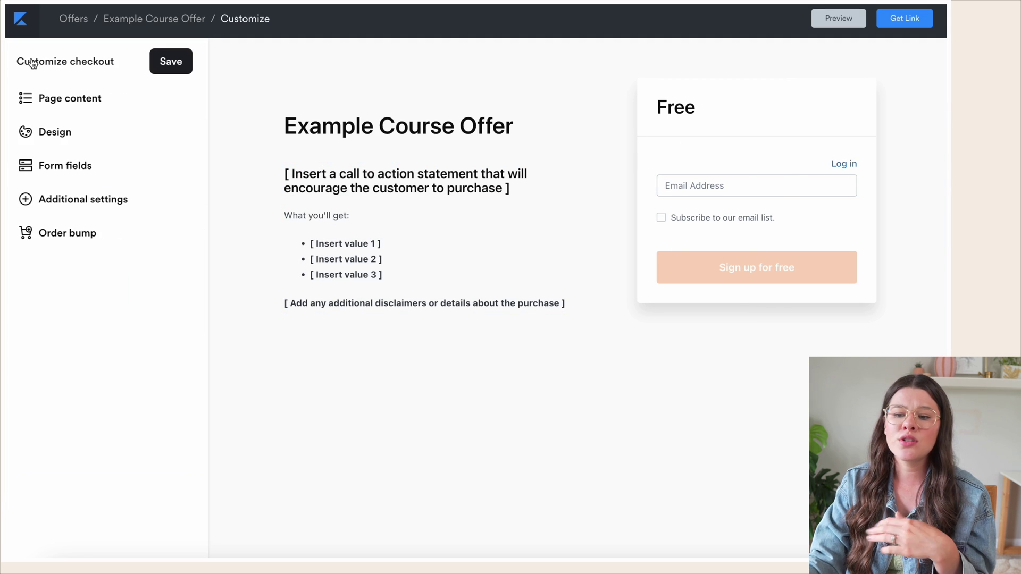
click(81, 235)
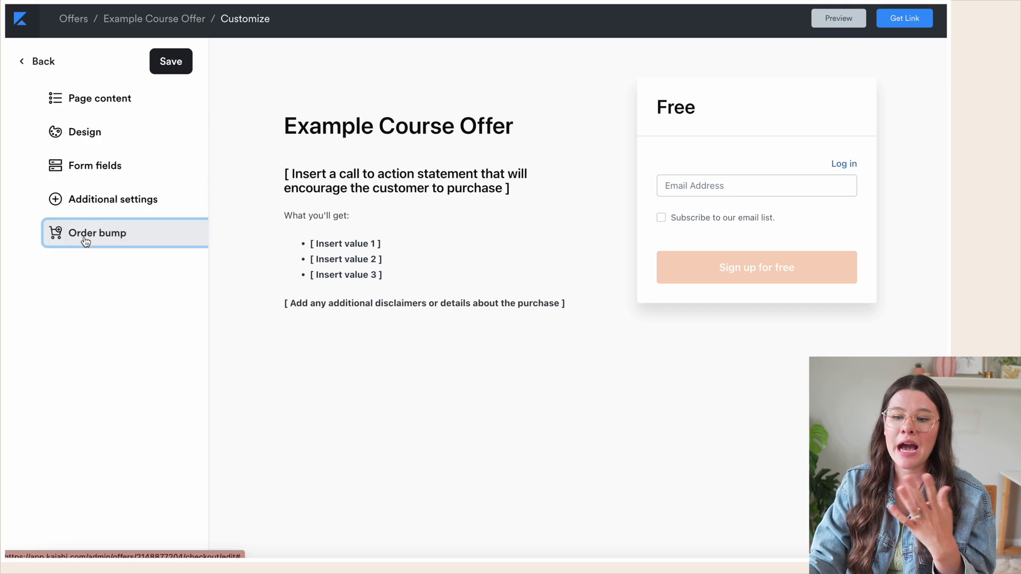
click(30, 63)
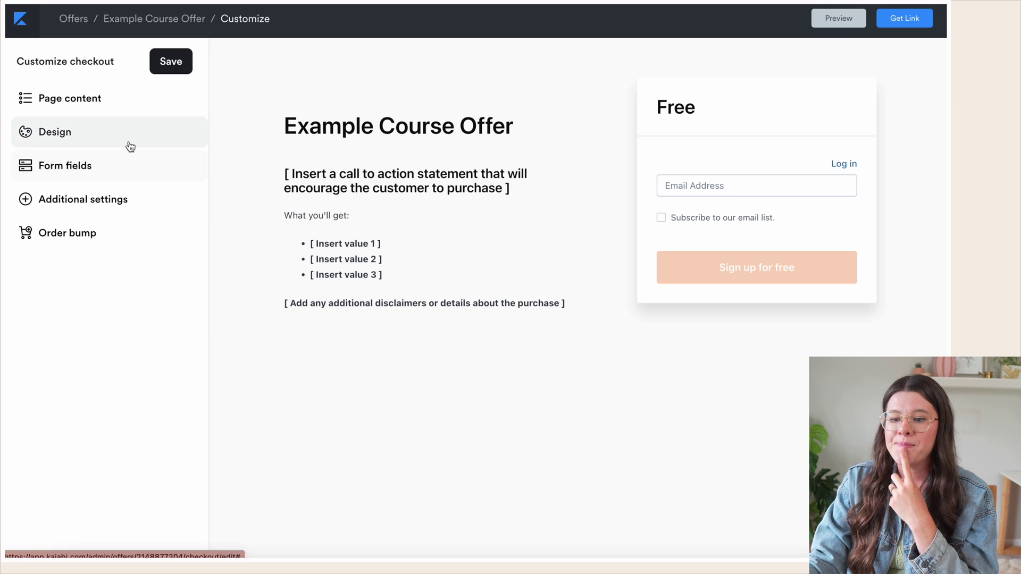
click(138, 196)
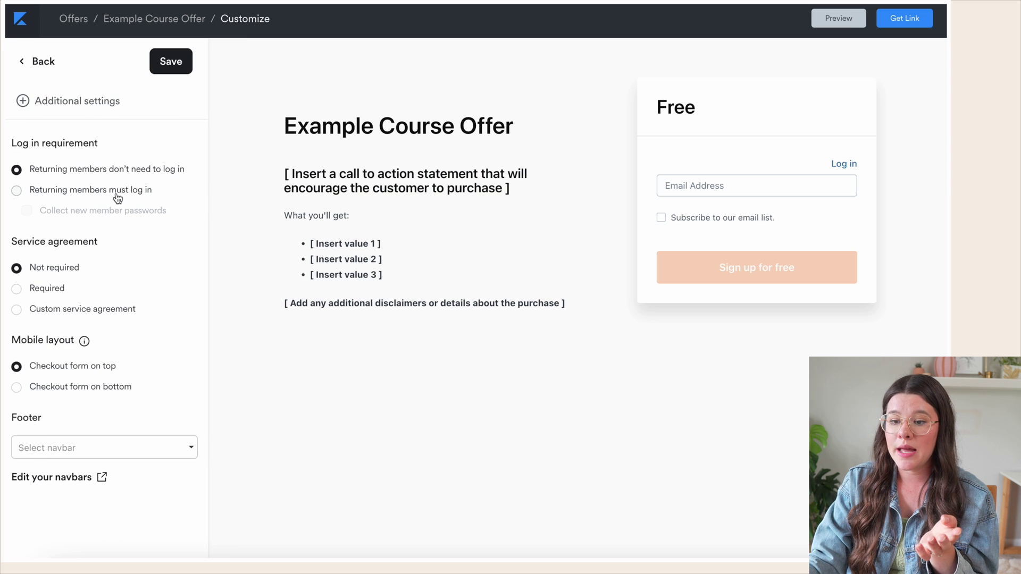
click(43, 62)
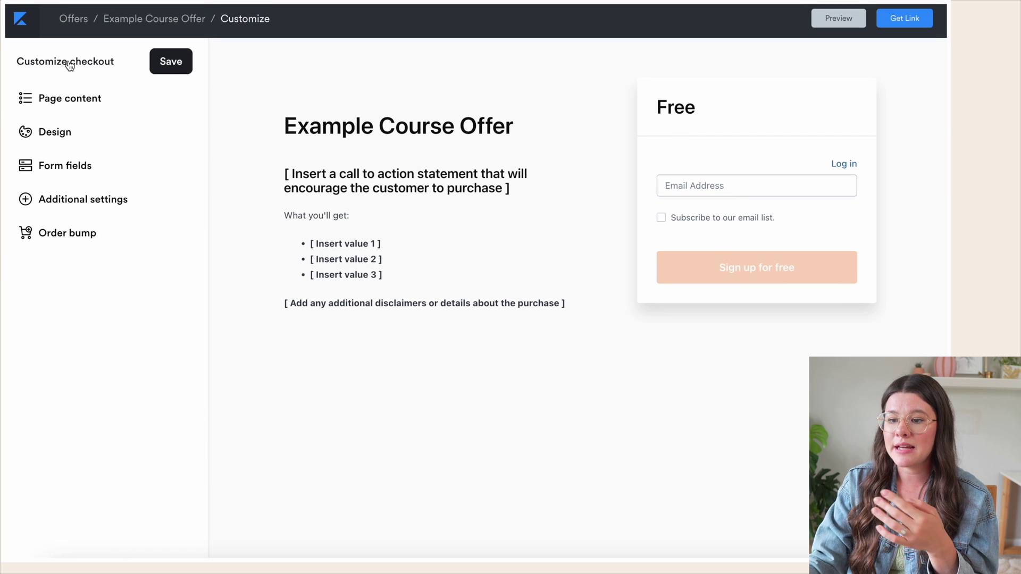
- Save the checkout customizations and copy the checkout page's share link
click(171, 64)
click(904, 19)
click(624, 181)
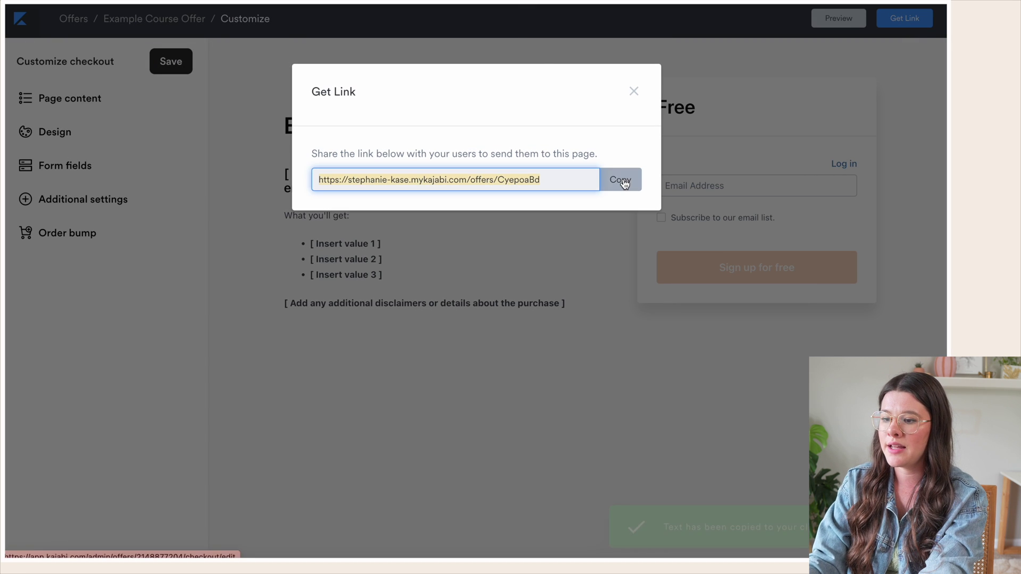
- Load the copied link in the browser to view the live checkout page, and return to the checkout editor
key(ctrl+l)
key(ctrl+v)
key(Return)
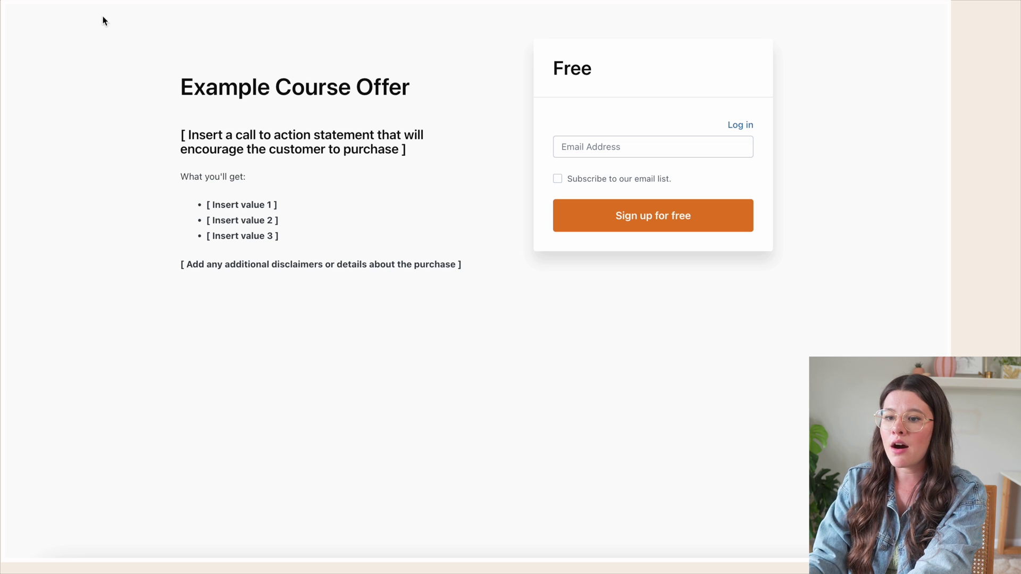
key(alt+Left)
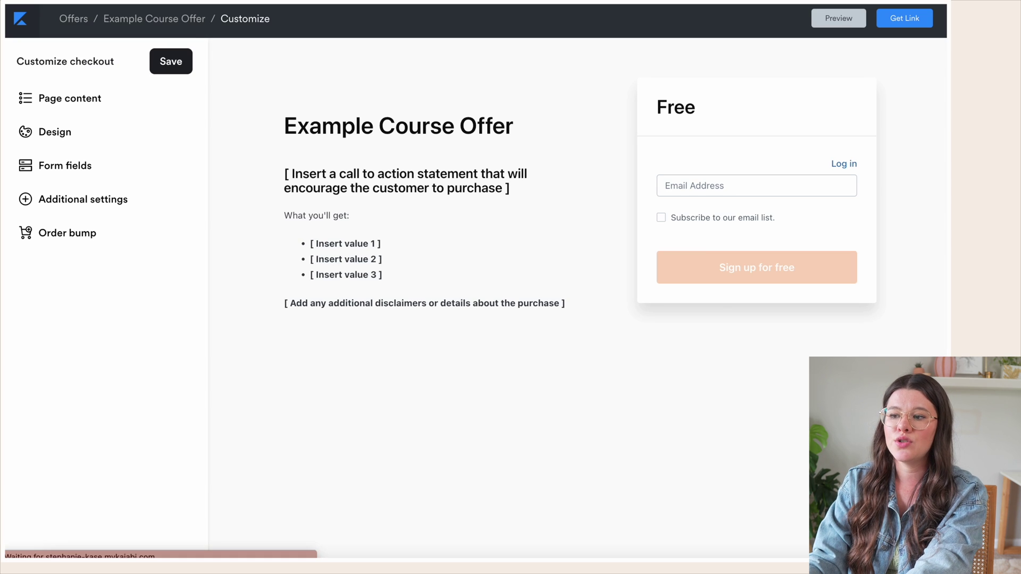
- Start a new upsell for Example Course Offer and check which offers are available for it
click(160, 20)
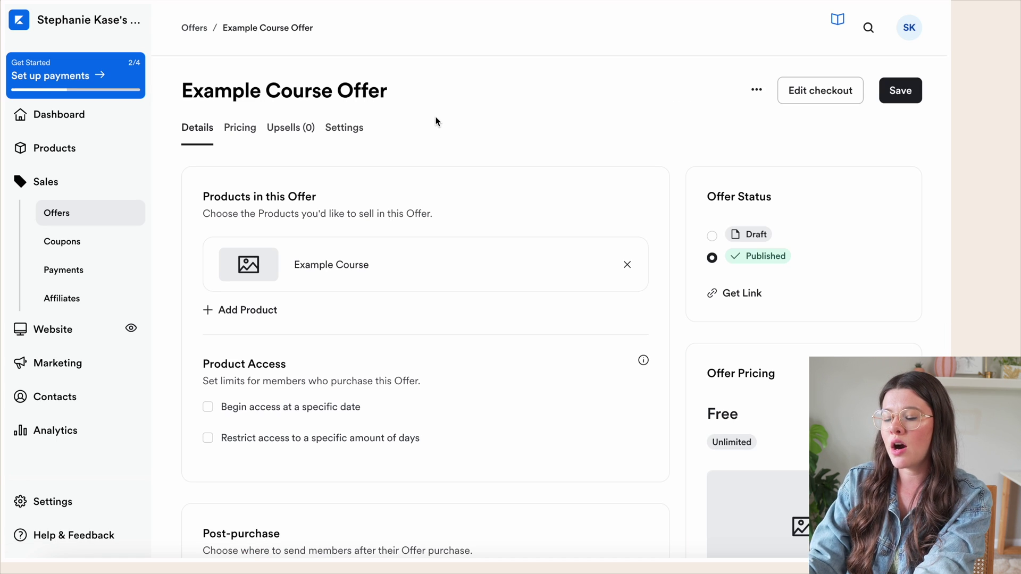
click(285, 126)
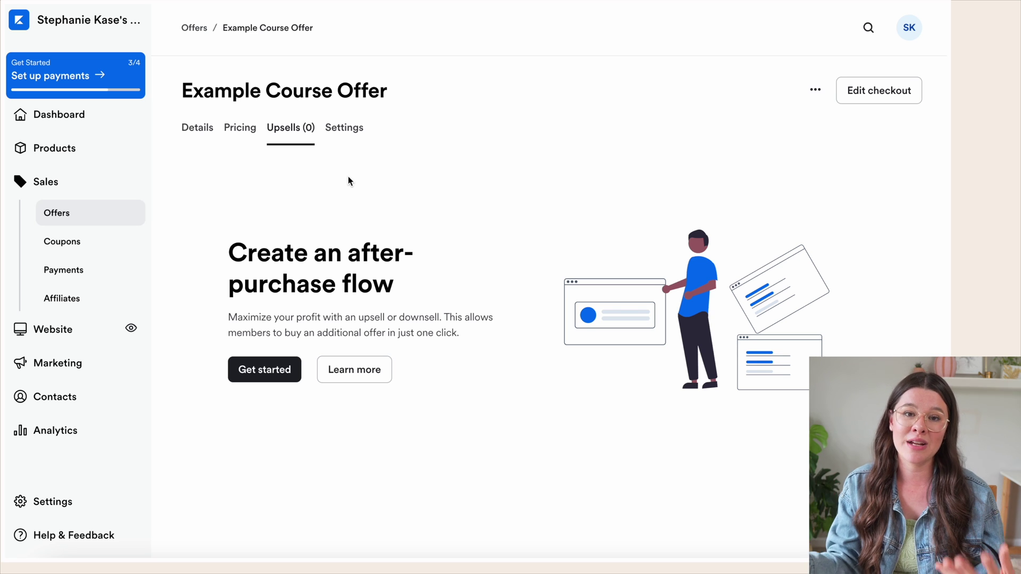
click(270, 370)
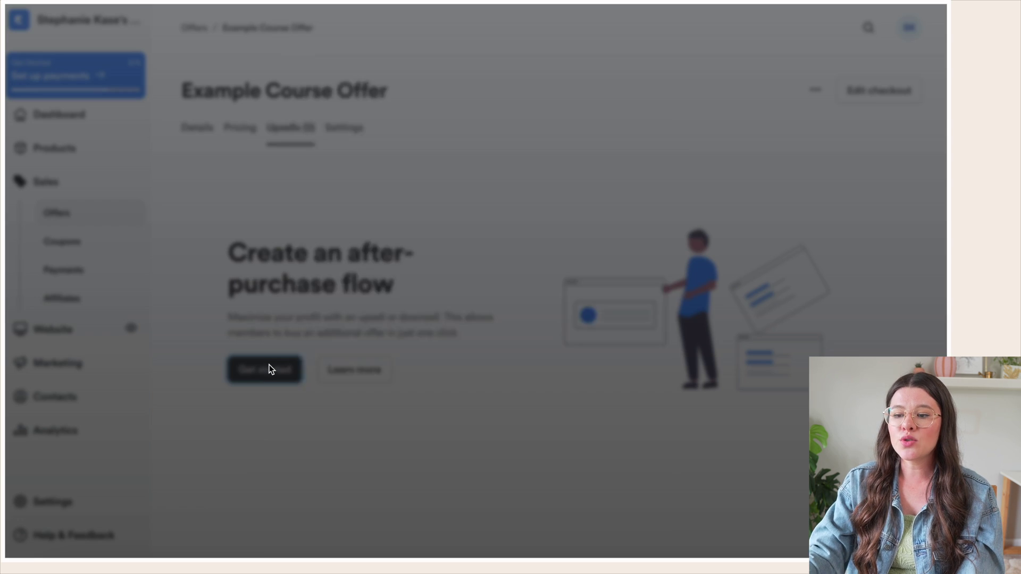
click(387, 155)
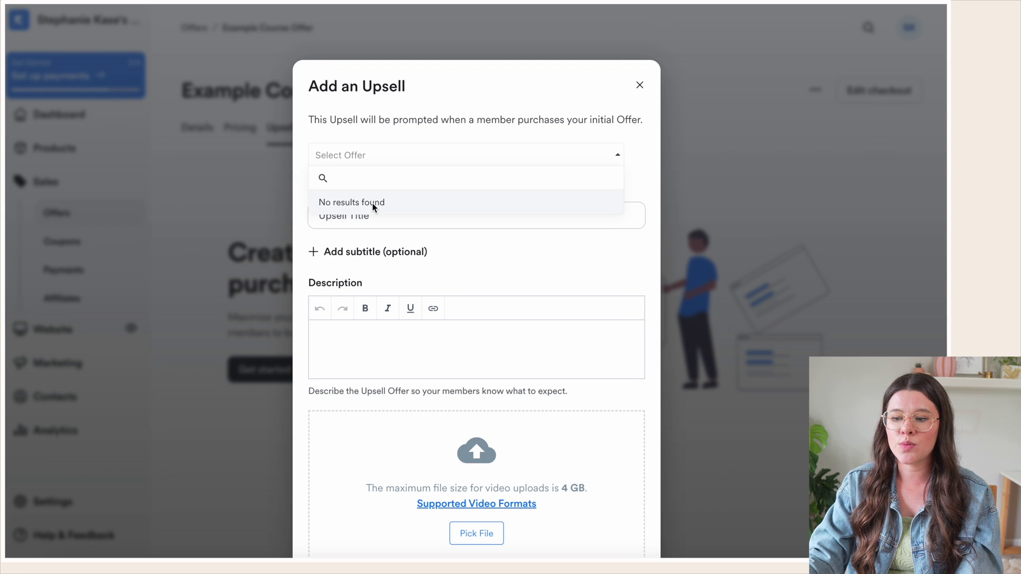
click(381, 154)
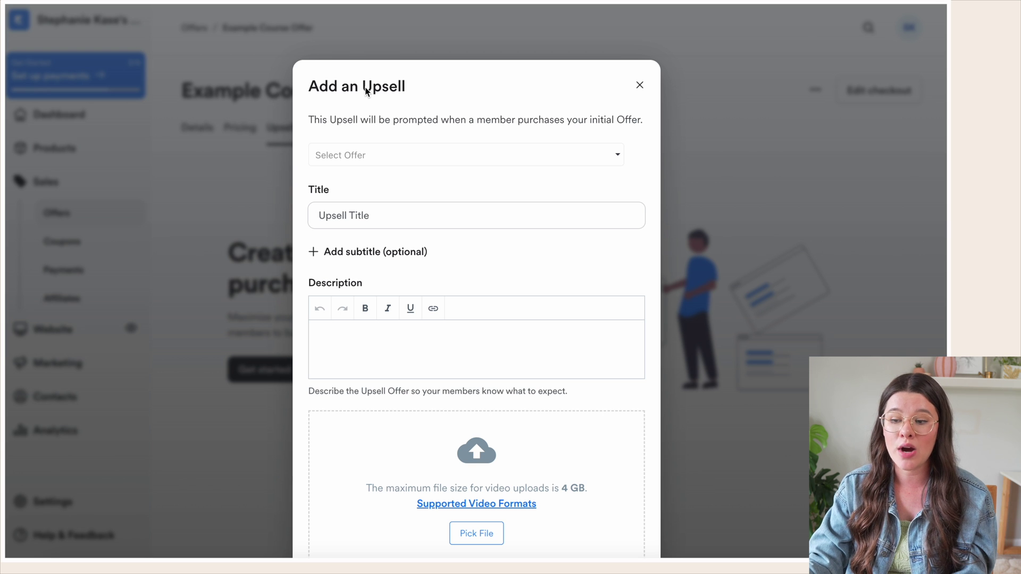
scroll(353, 117, down, 1)
click(393, 109)
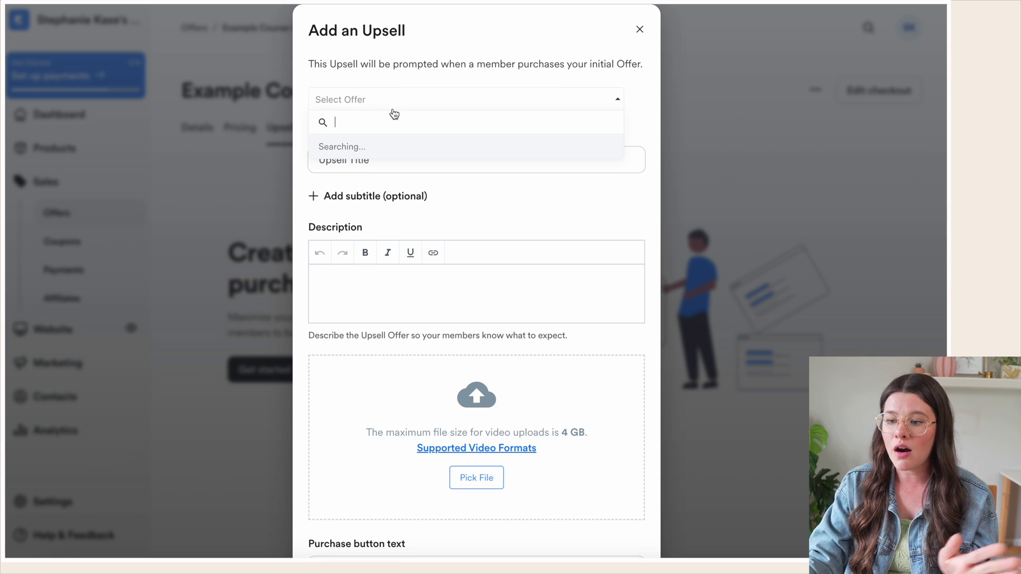
click(376, 86)
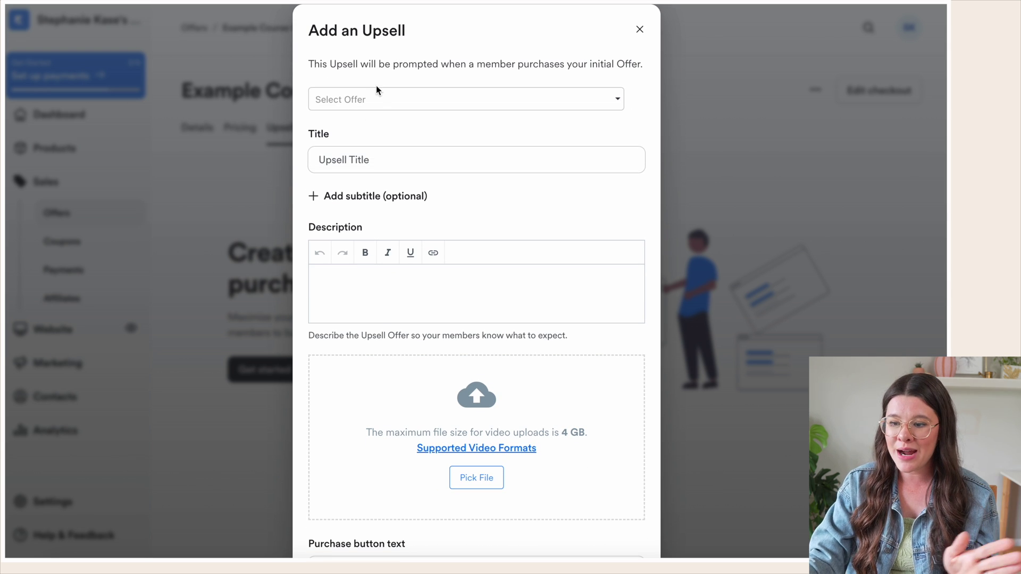
- Examine the upsell form's title, description, video and button text fields, and close it without adding an upsell
click(354, 286)
scroll(354, 287, down, 1)
scroll(355, 290, down, 1)
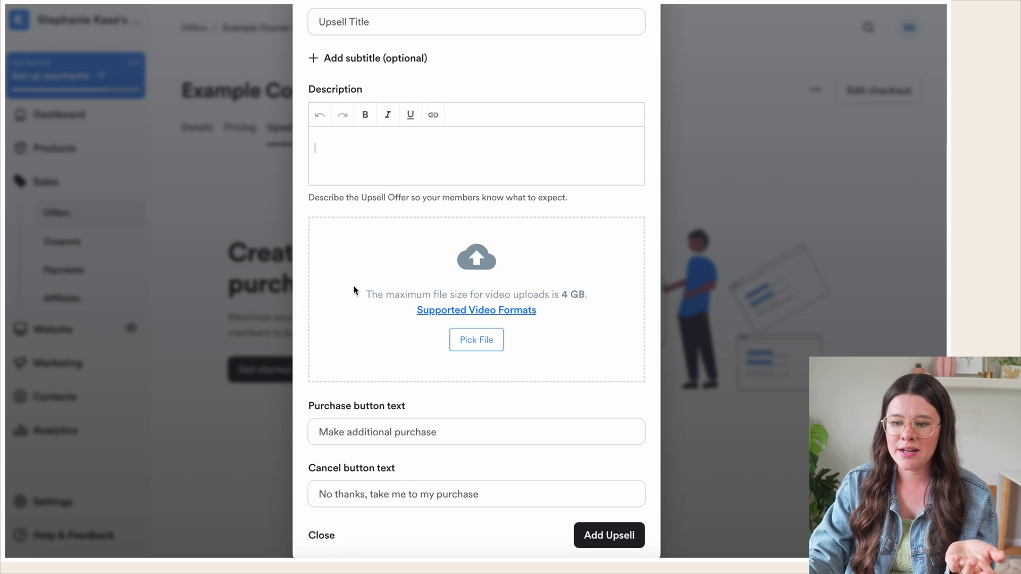
scroll(355, 290, down, 1)
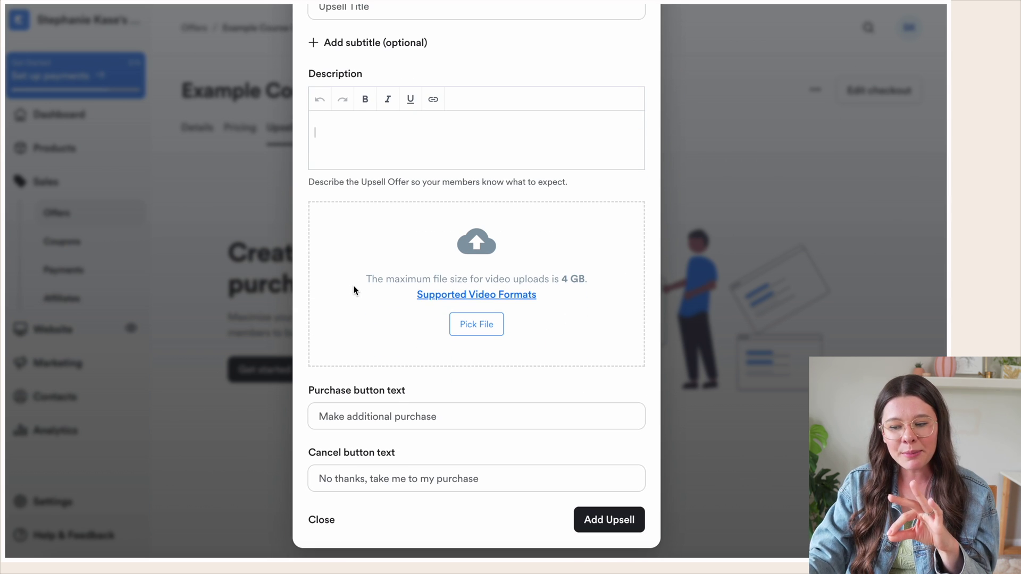
scroll(368, 315, up, 5)
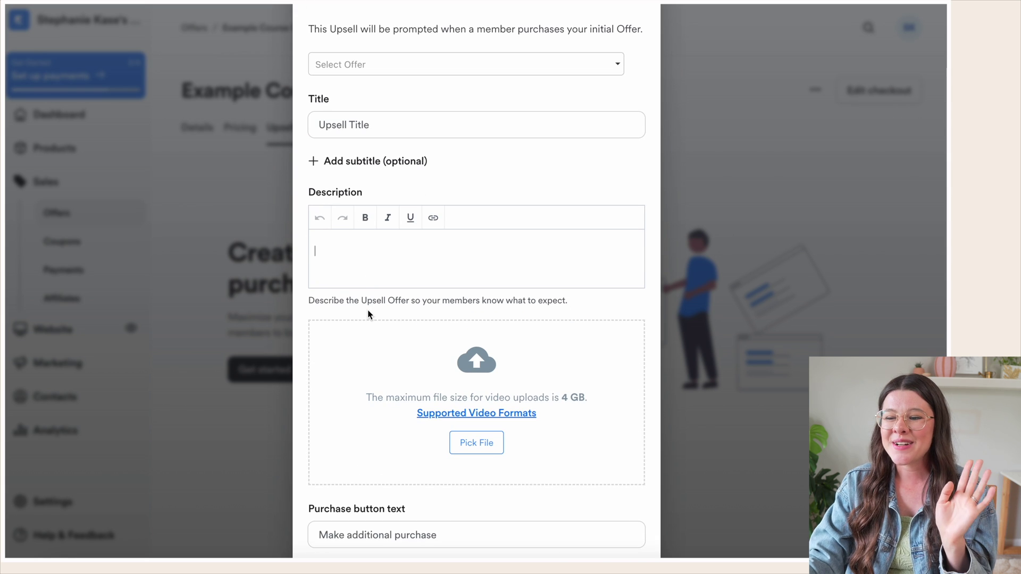
scroll(330, 195, down, 2)
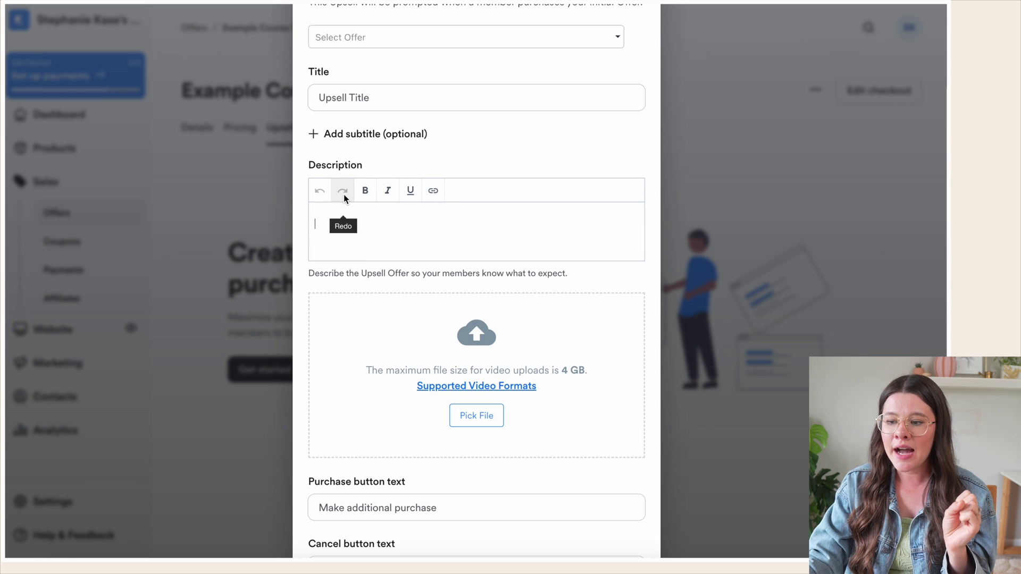
scroll(369, 239, down, 2)
scroll(369, 238, up, 4)
scroll(369, 238, down, 4)
scroll(378, 295, up, 4)
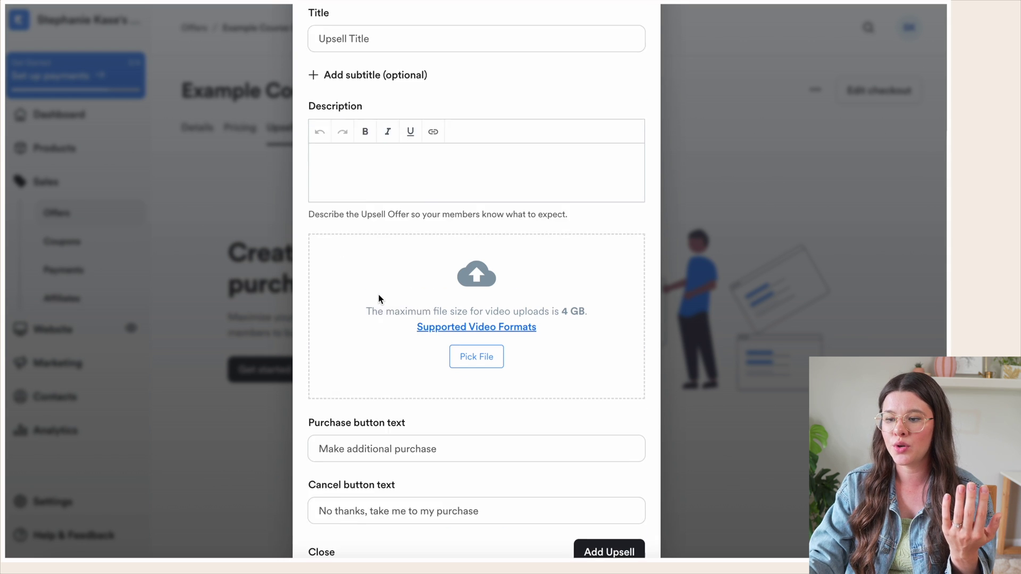
click(638, 46)
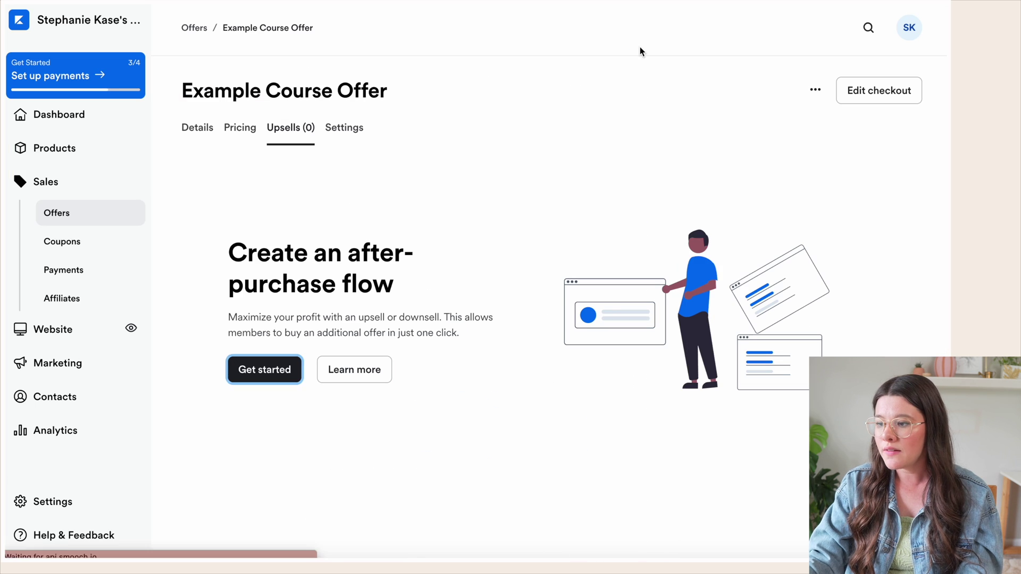
- Reopen the upsell form, review its button texts and offer selection again, and close it without adding anything
click(814, 90)
click(745, 150)
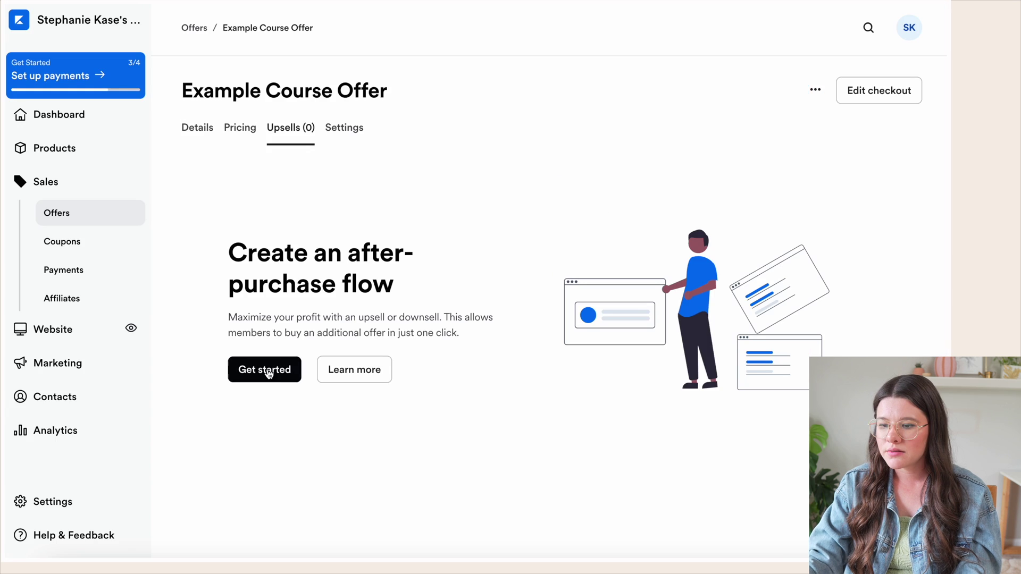
click(273, 369)
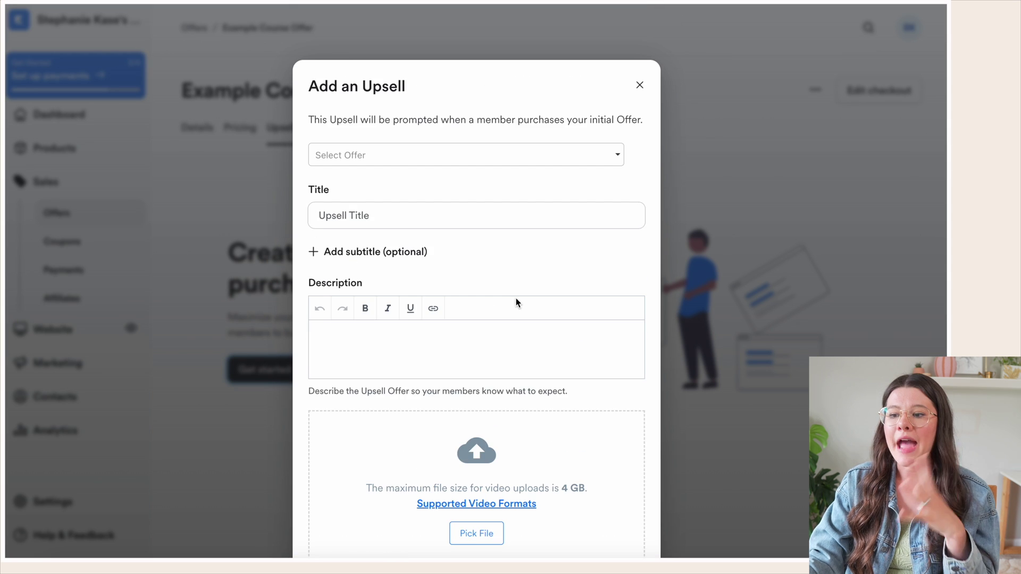
scroll(389, 260, down, 3)
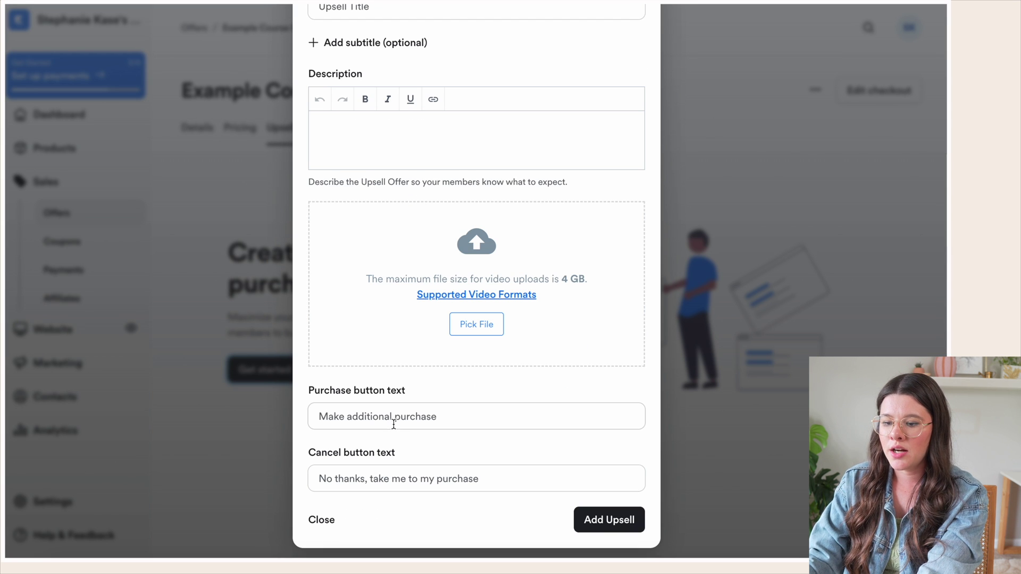
scroll(328, 439, up, 4)
click(407, 162)
click(413, 131)
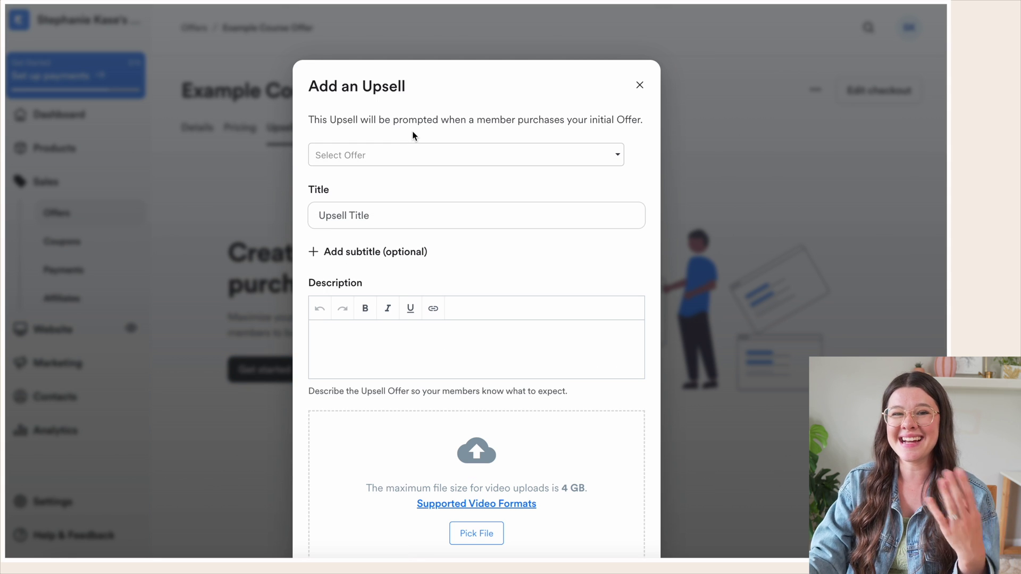
scroll(545, 123, down, 3)
scroll(585, 112, up, 3)
click(639, 85)
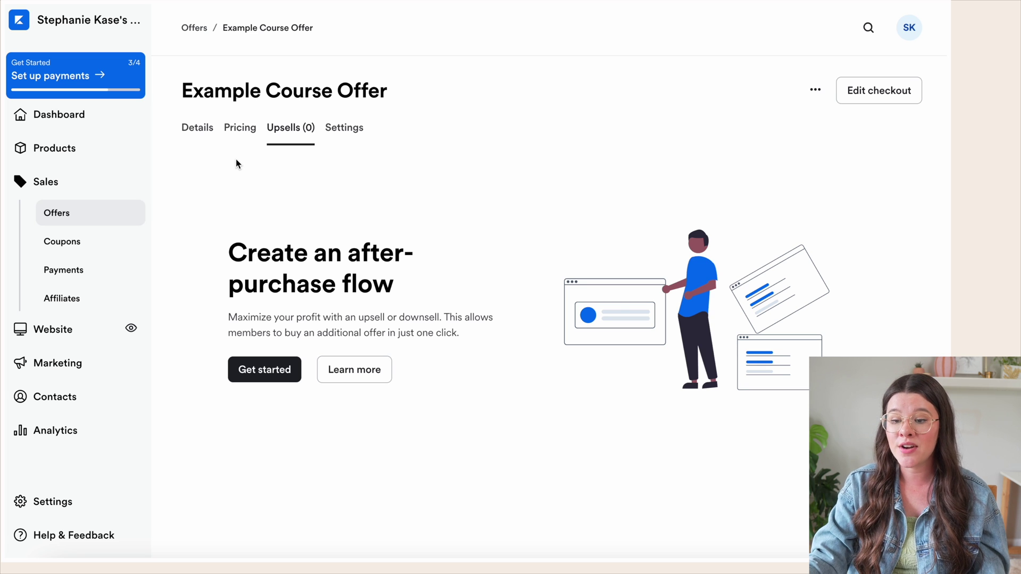
- Return to the list of offers and duplicate Example Course Offer under the same name
click(196, 29)
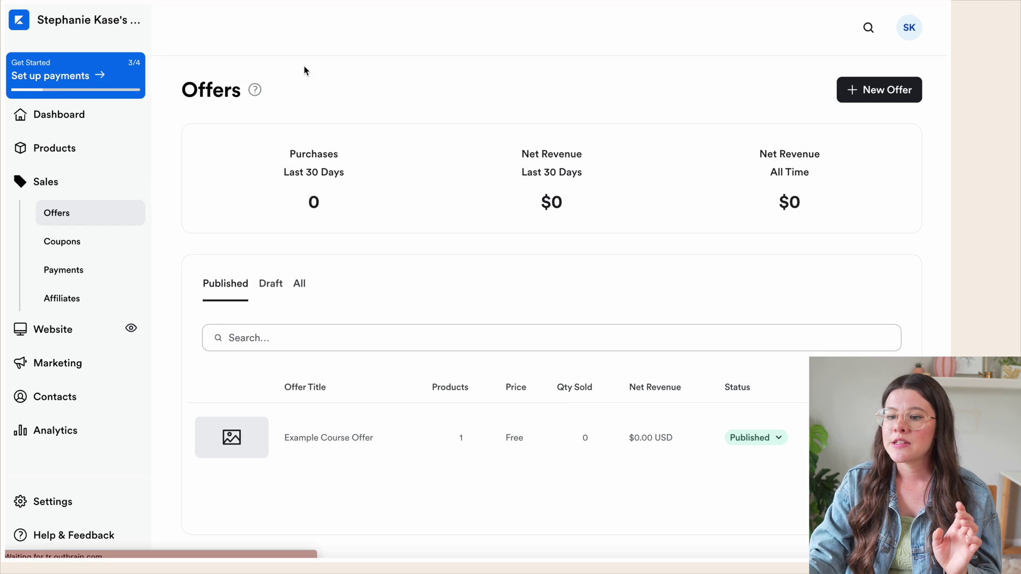
scroll(378, 221, down, 1)
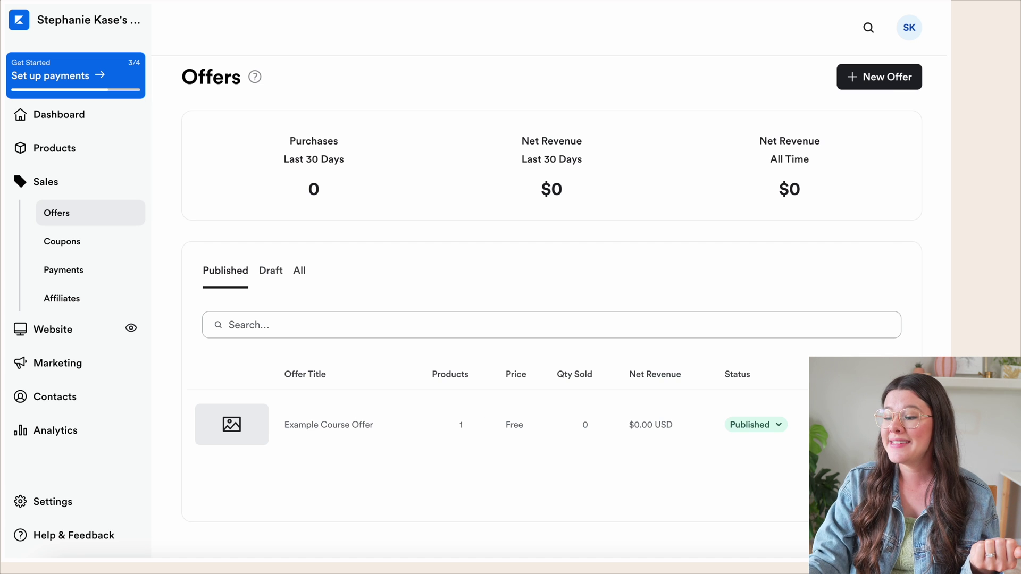
click(899, 425)
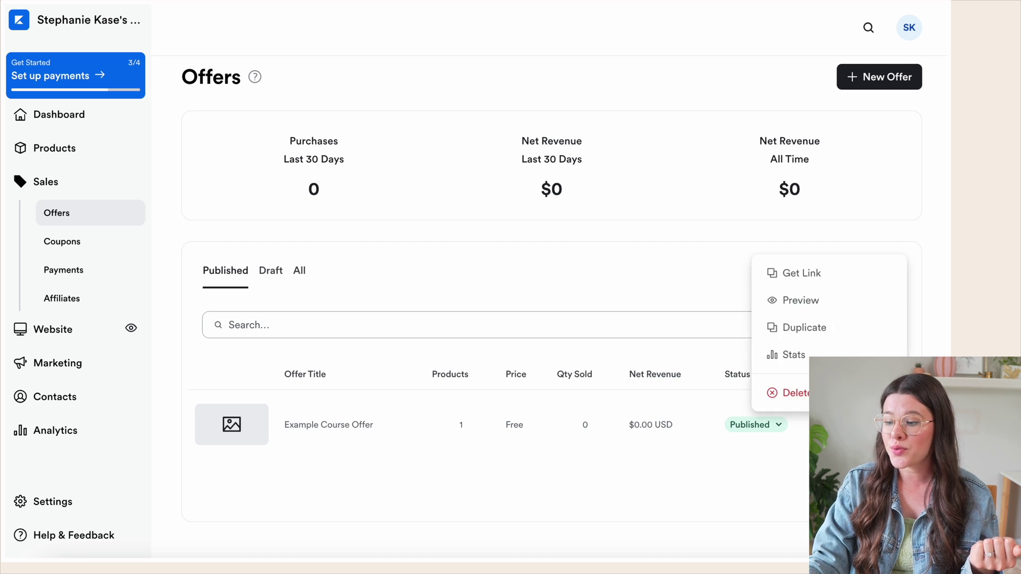
click(831, 327)
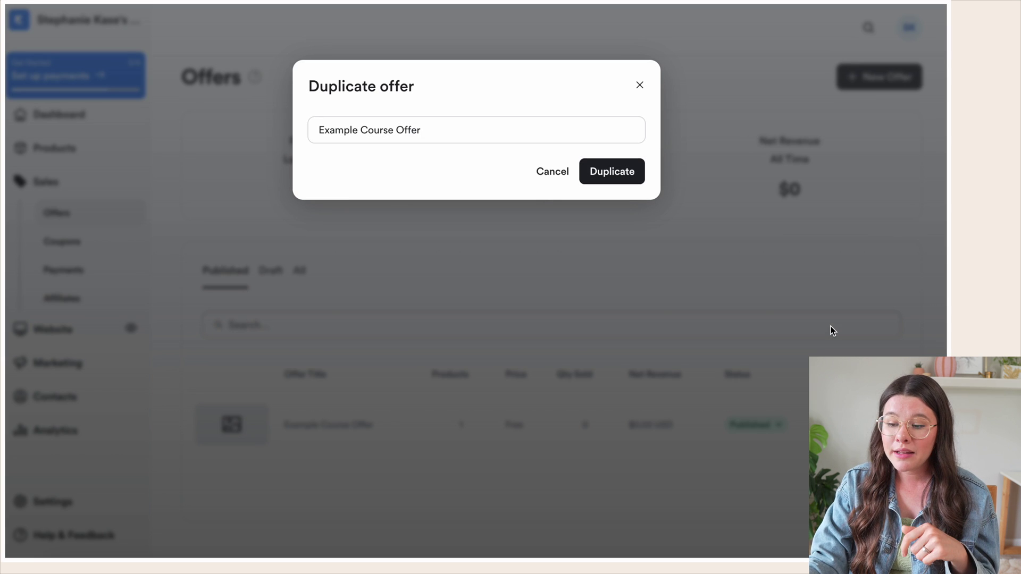
click(612, 172)
- Open the duplicated Example Course Offer, review its product and post-purchase details, and copy its purchase link
scroll(612, 175, down, 2)
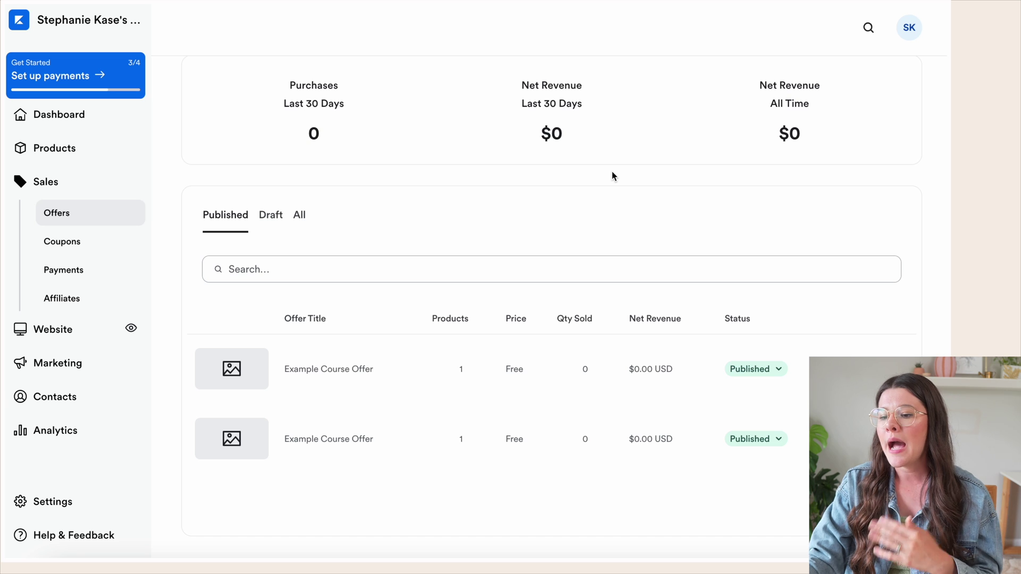
click(330, 369)
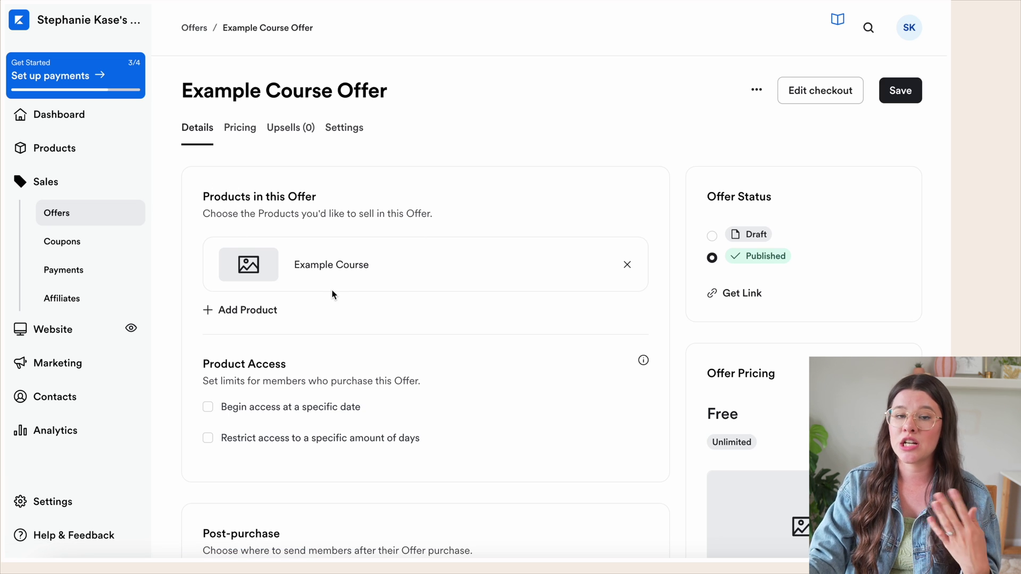
scroll(332, 294, down, 8)
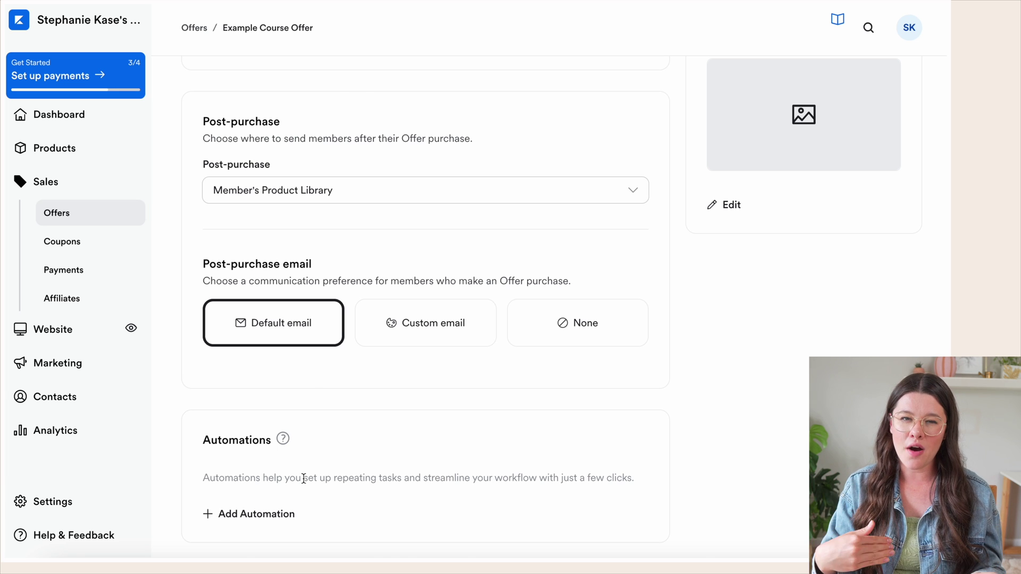
scroll(426, 187, up, 8)
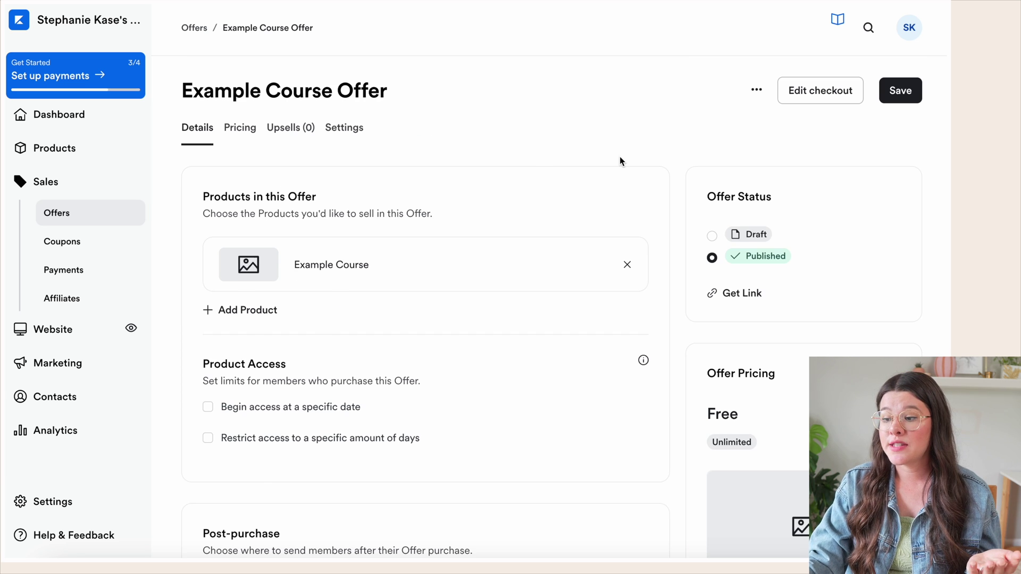
scroll(638, 159, down, 3)
click(728, 167)
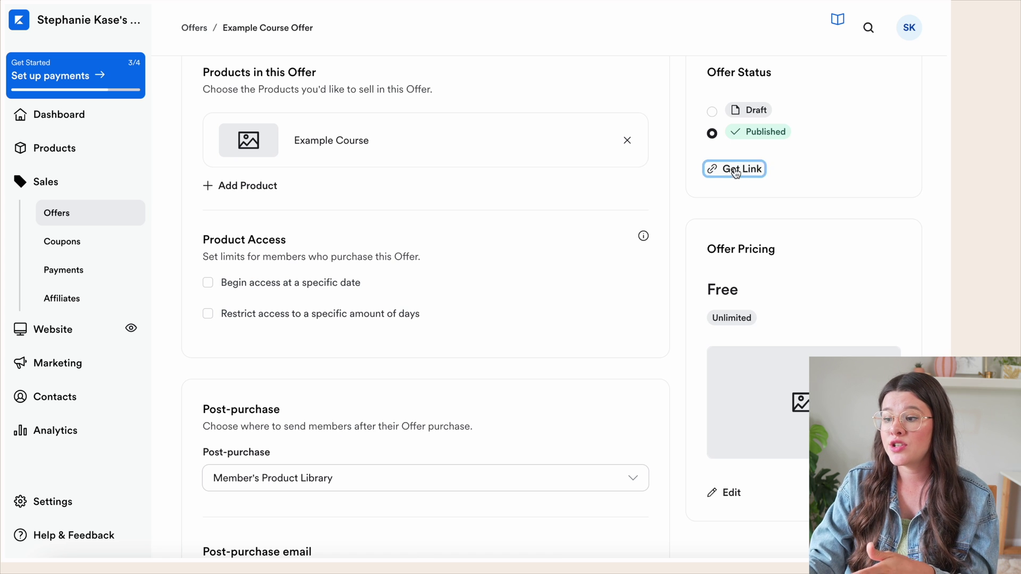
click(594, 147)
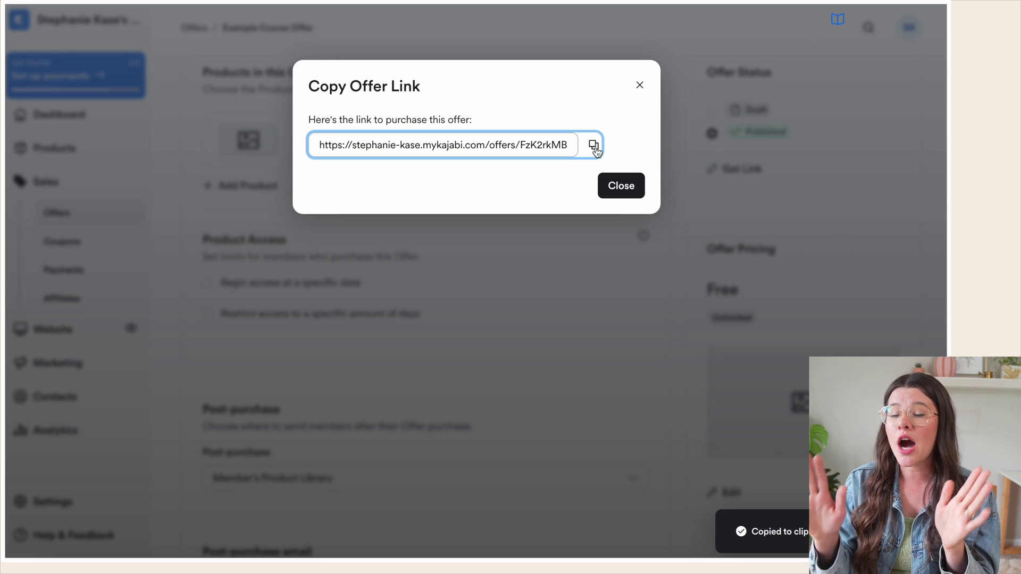